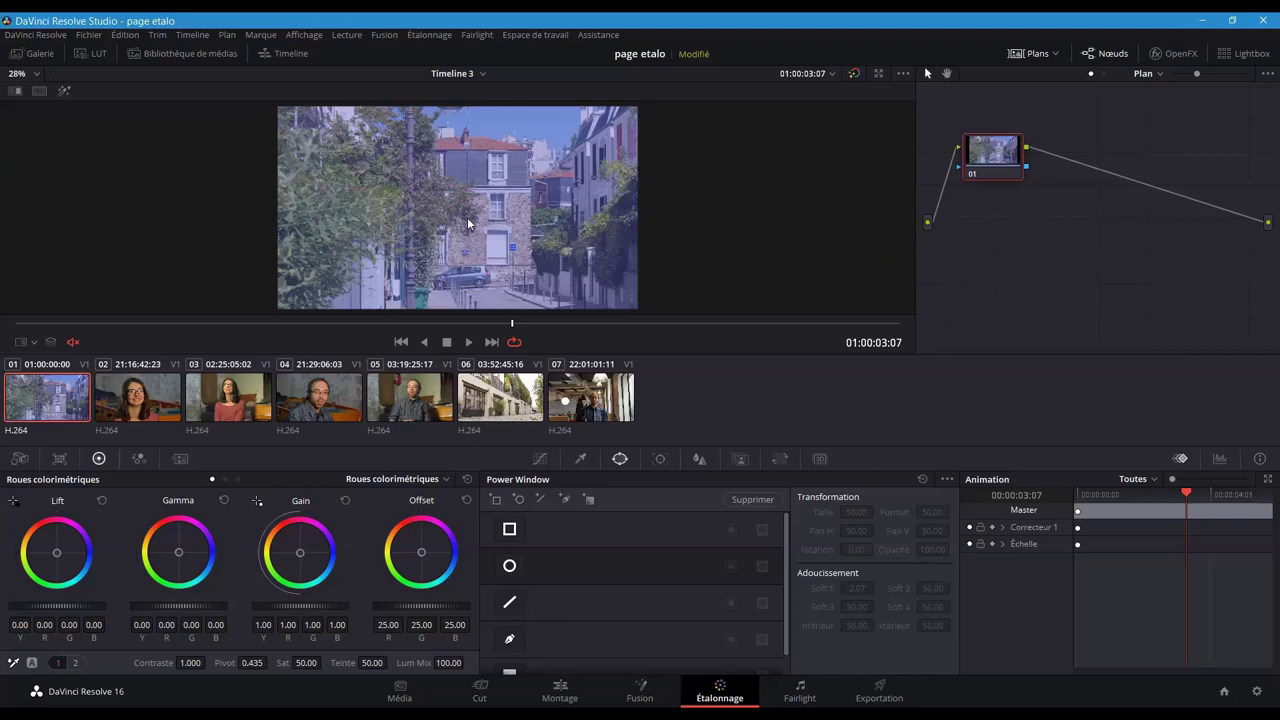
View the current street clip full screen and return to the grading layout
key(ctrl+f)
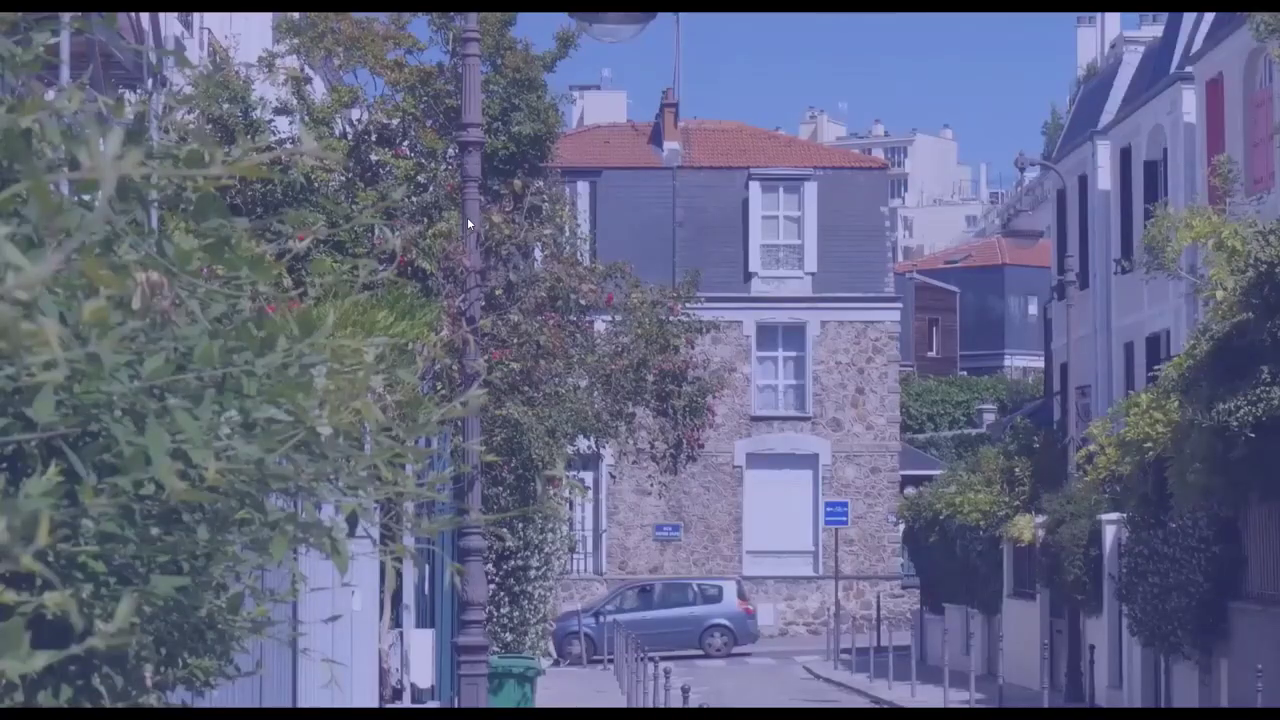
key(ctrl+f)
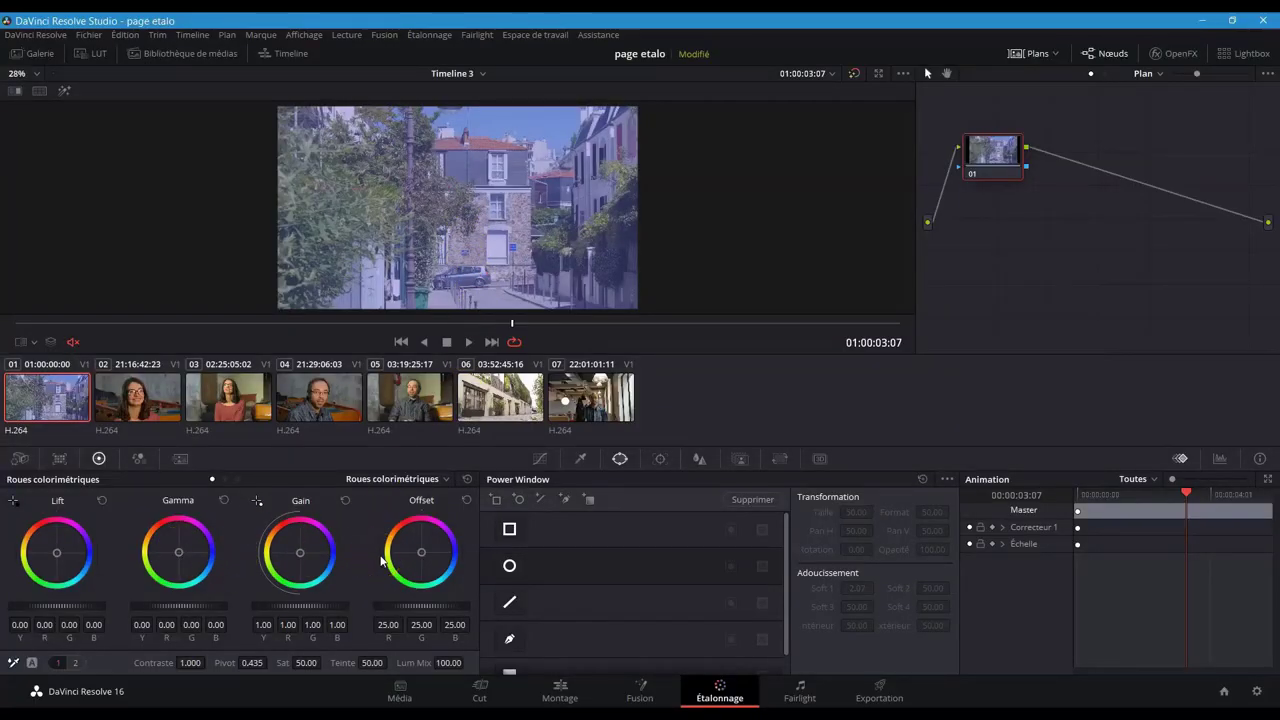
click(1025, 57)
click(1025, 59)
click(1158, 75)
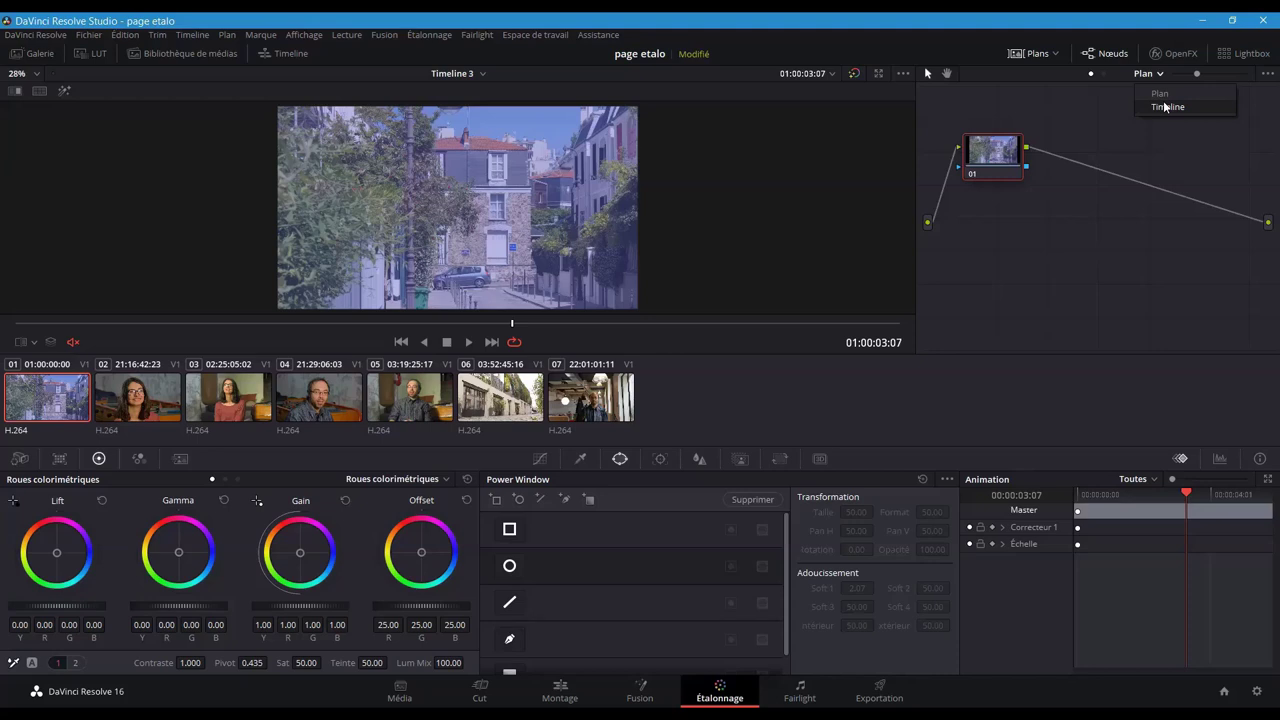
click(732, 403)
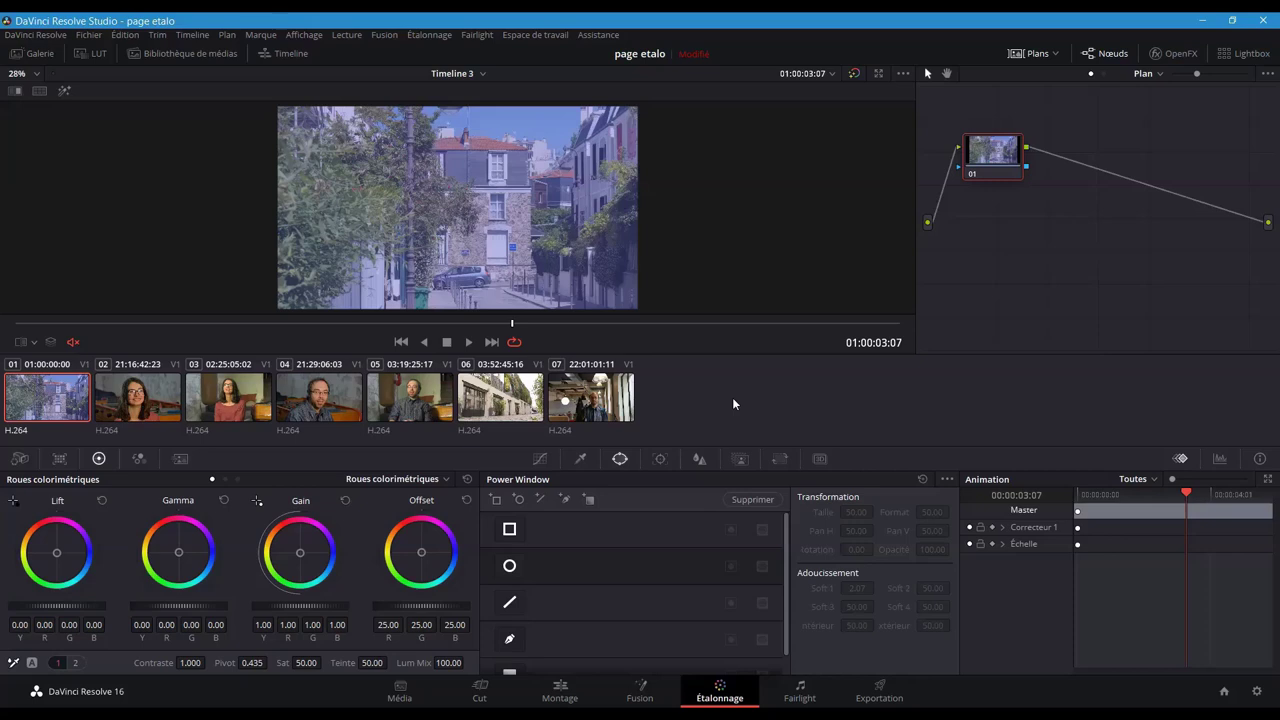
Add a serial corrector node after node 01
click(1097, 237)
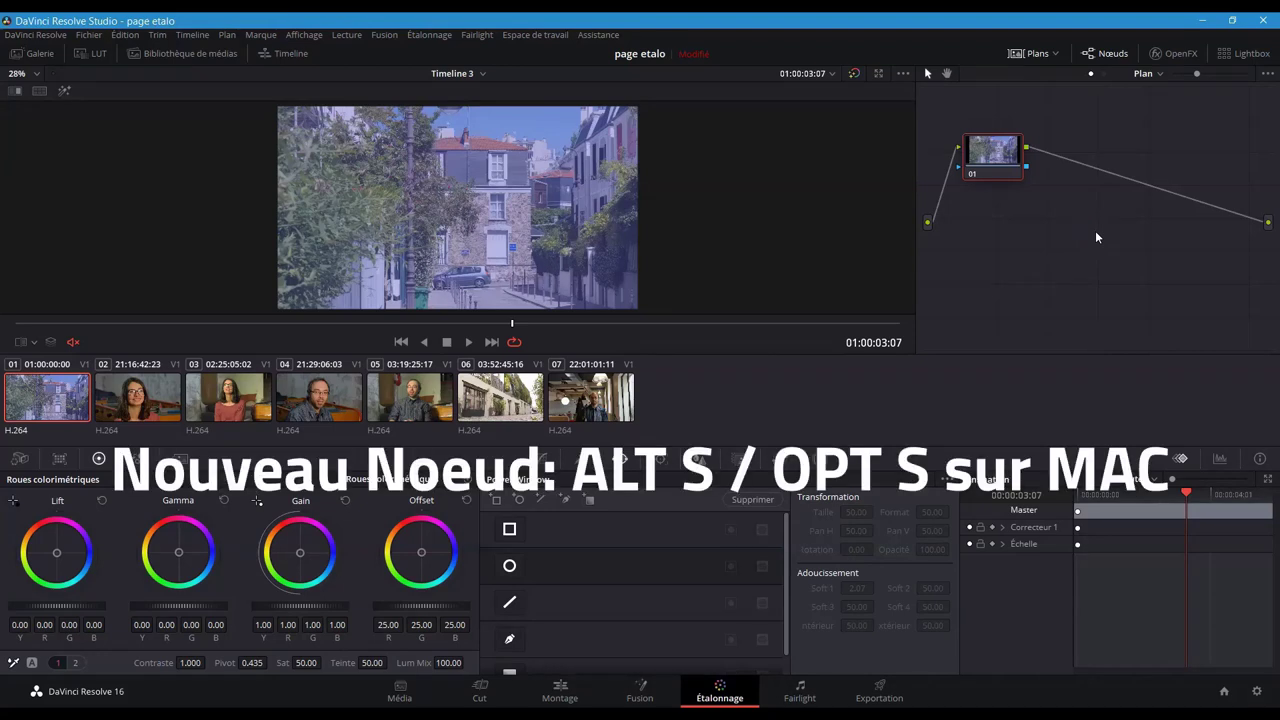
key(alt+s)
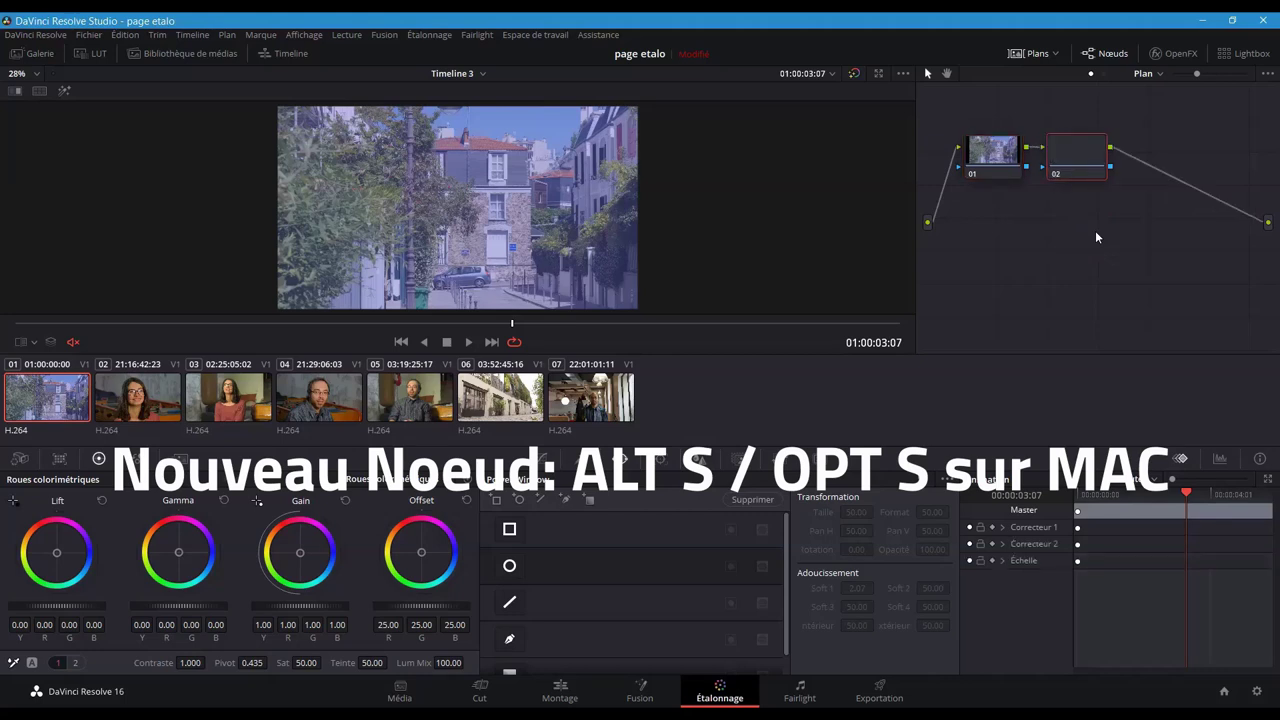
click(429, 34)
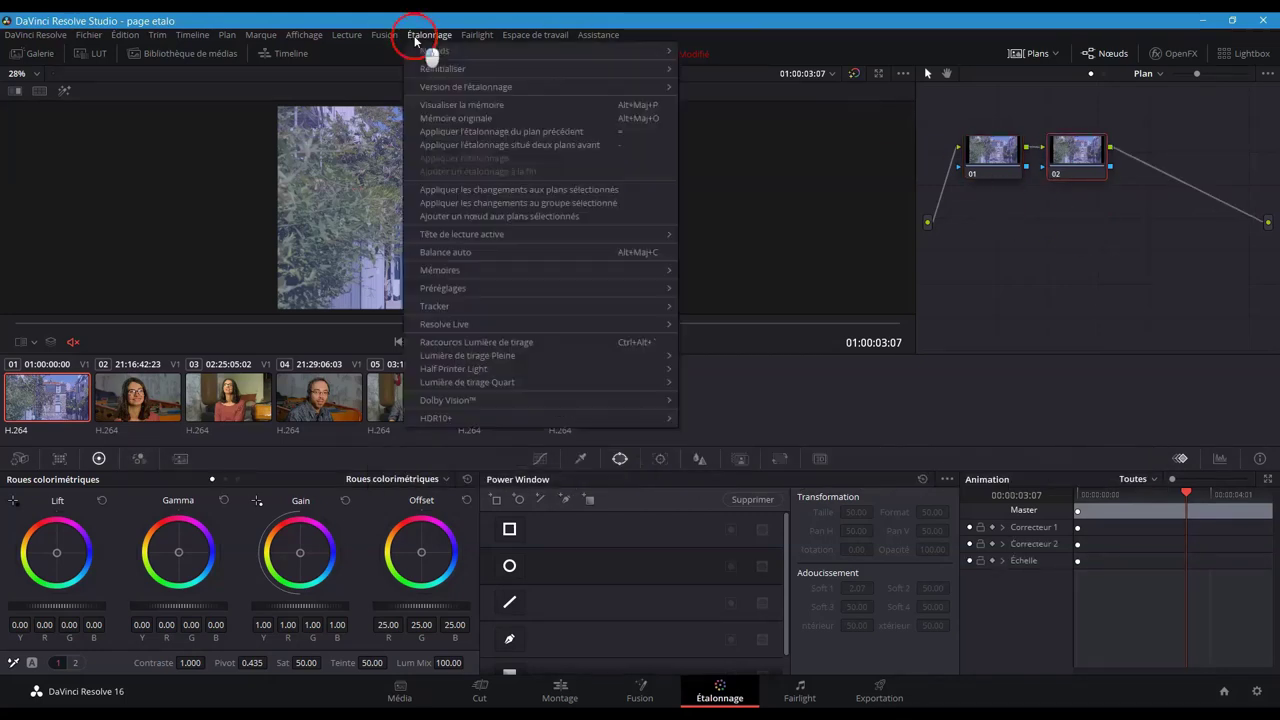
mouse_move(433, 52)
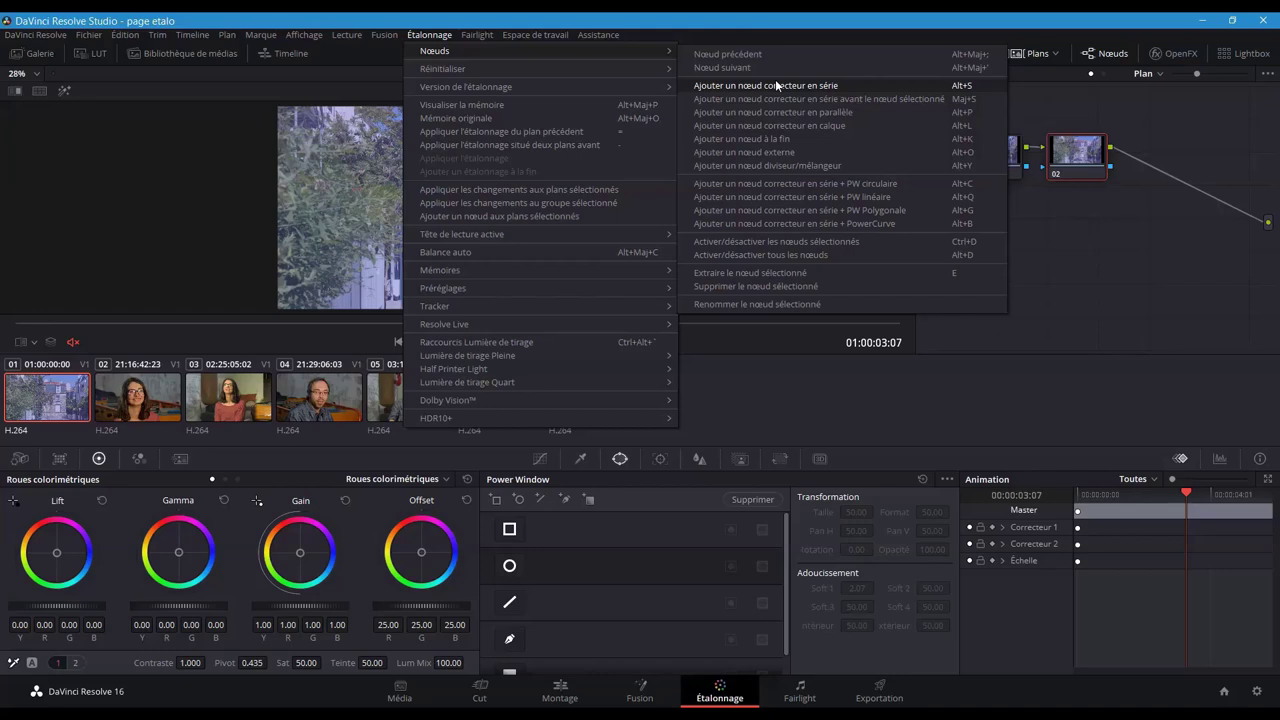
key(Escape)
click(943, 233)
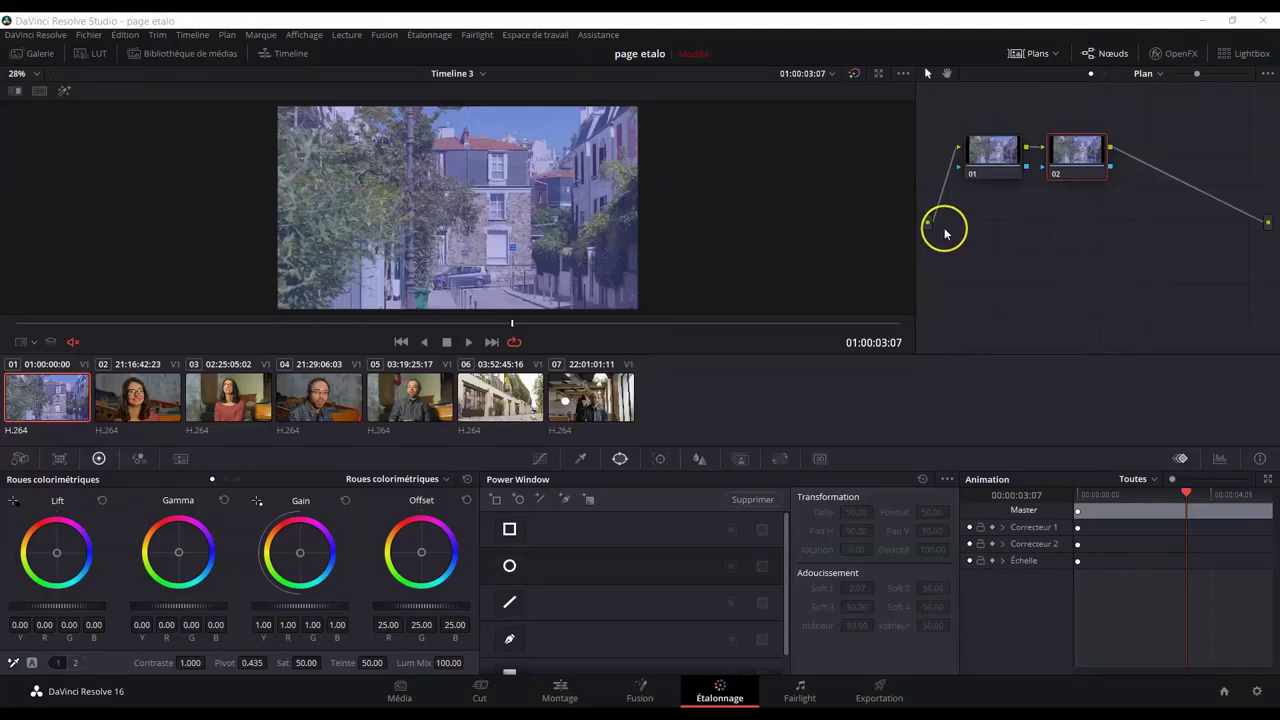
Open the video scopes window over the grading workspace
click(534, 34)
click(642, 354)
click(732, 358)
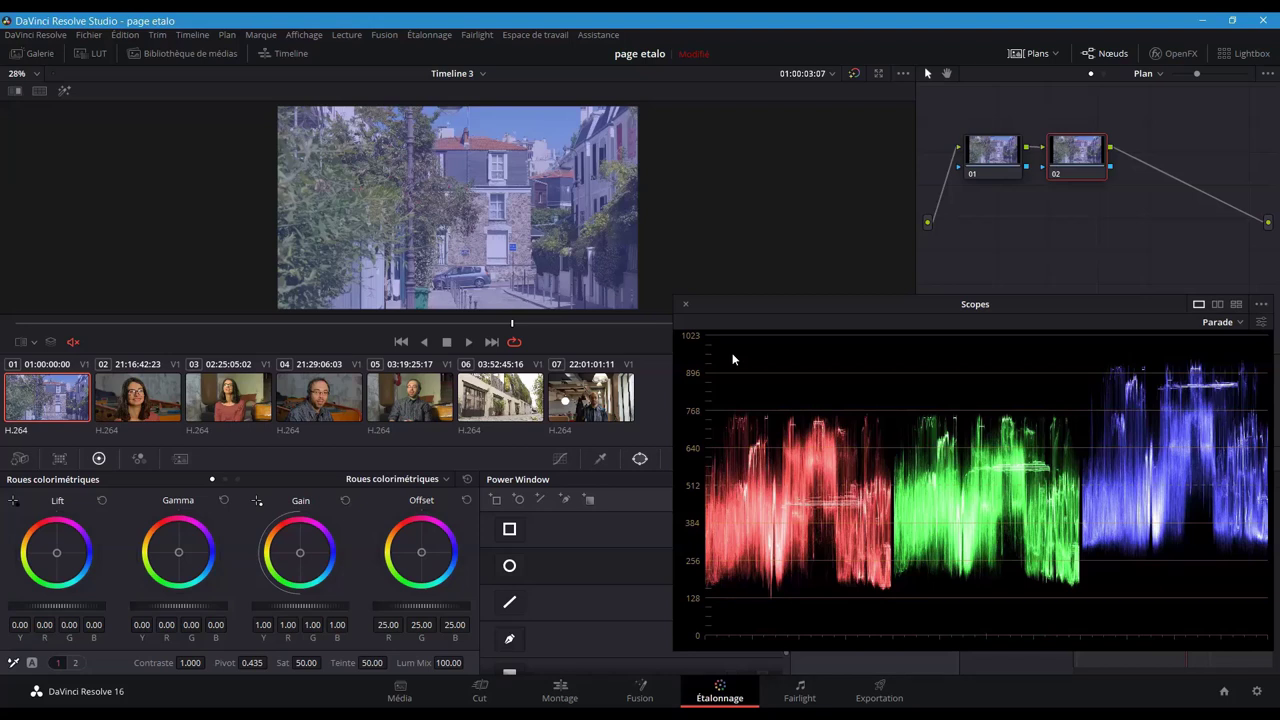
click(757, 372)
click(778, 398)
Preview the scopes in the two-scope and four-scope layouts and return to the single-scope layout
click(1217, 305)
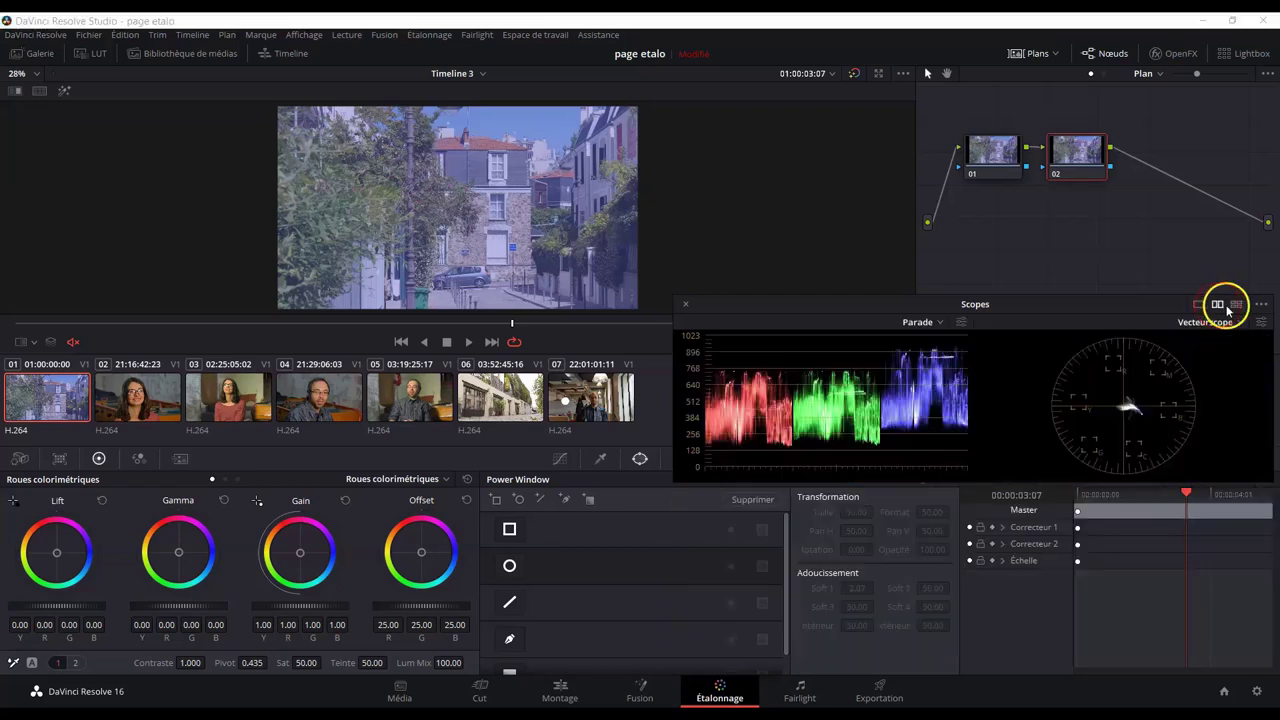
click(1236, 304)
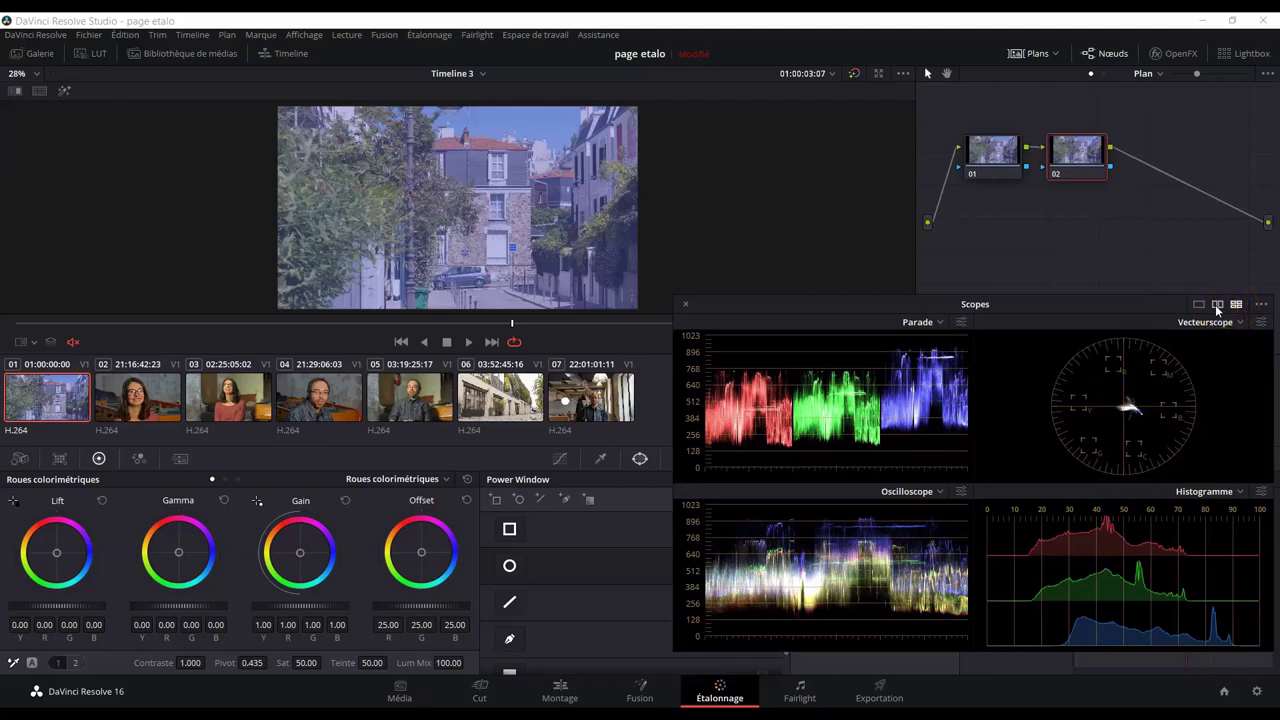
click(1198, 304)
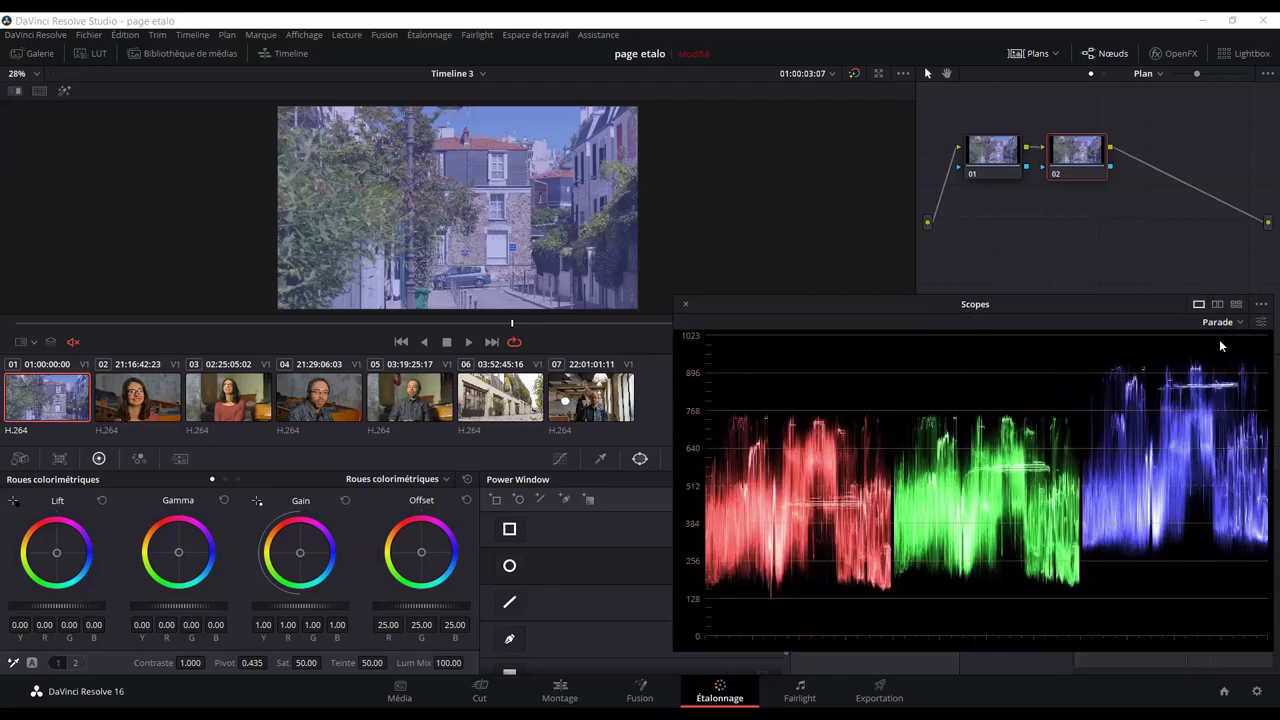
Display the vectorscope, try a saturation of 76.20 on node 02 while watching the trace, and reset the saturation
click(1217, 321)
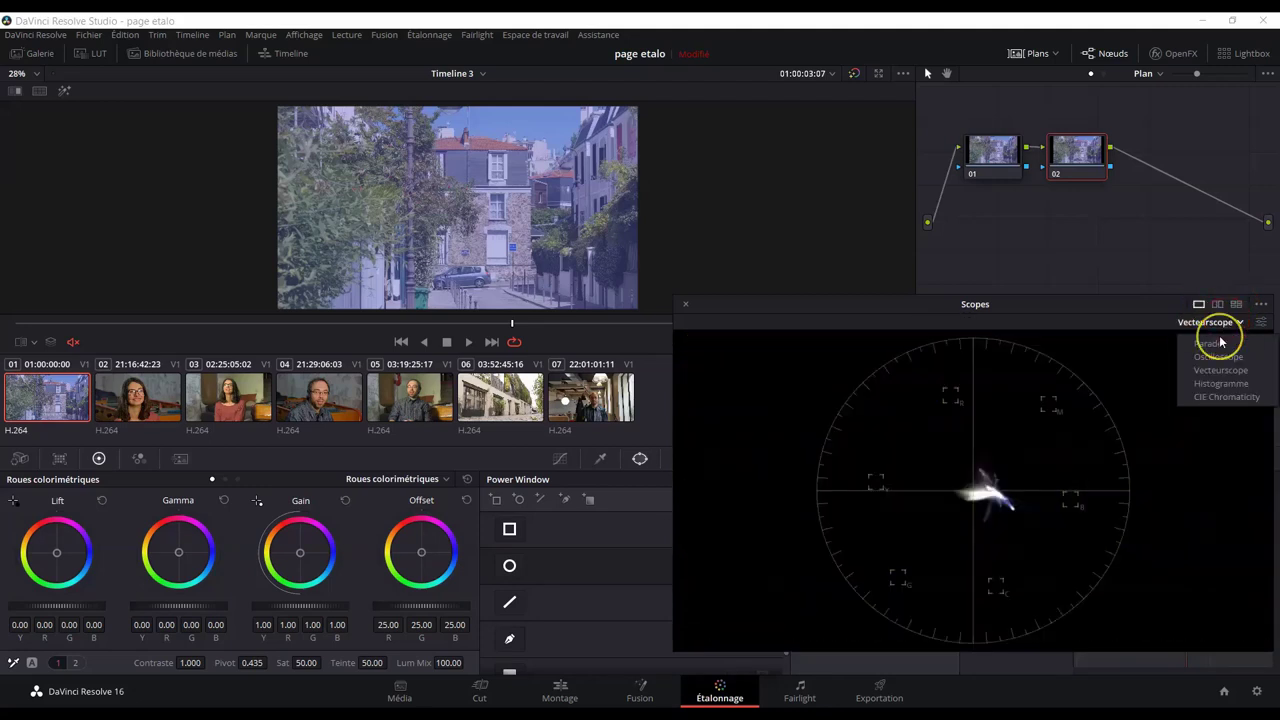
click(1212, 343)
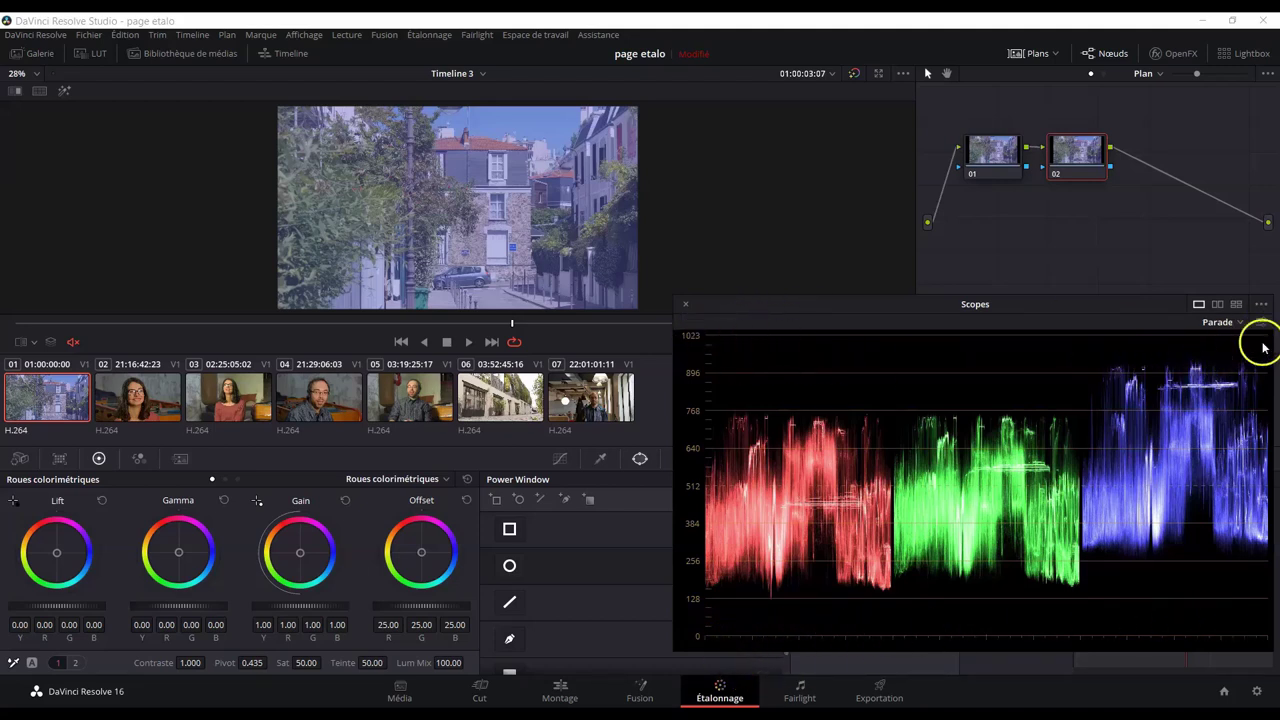
click(1220, 322)
click(1228, 374)
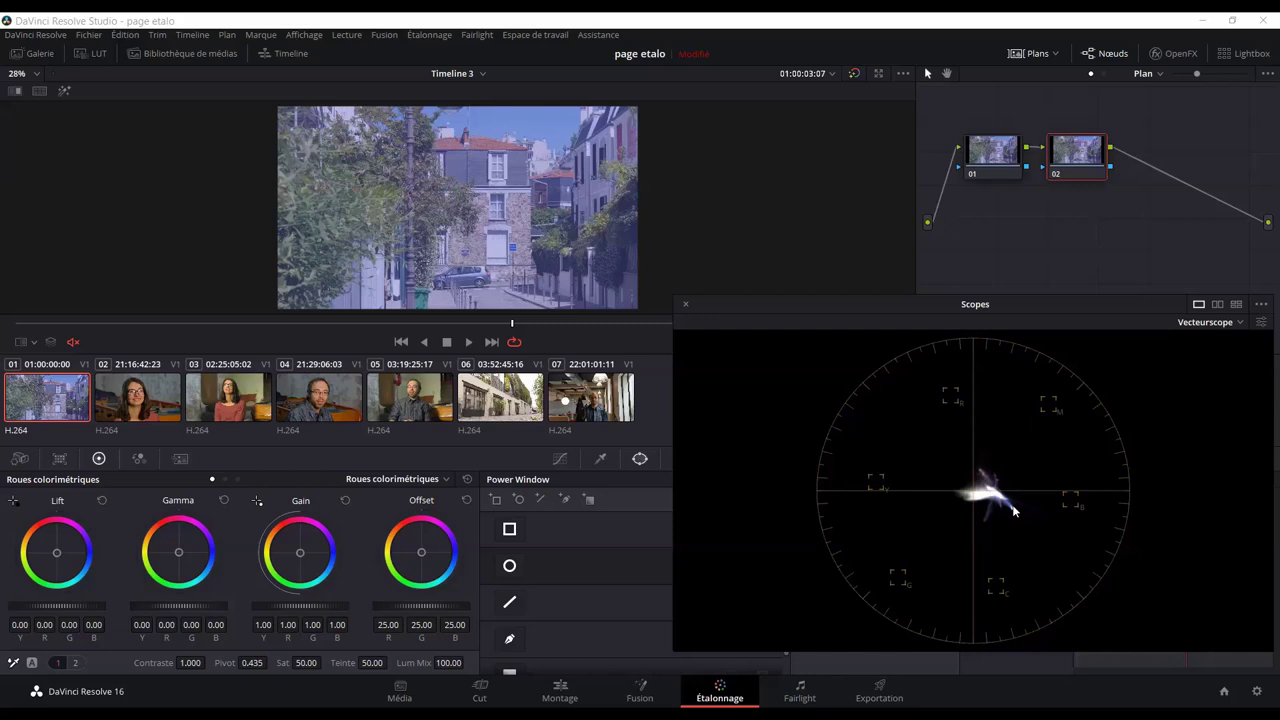
mouse_move(298, 664)
mouse_down()
mouse_move(385, 668)
mouse_move(298, 665)
mouse_up()
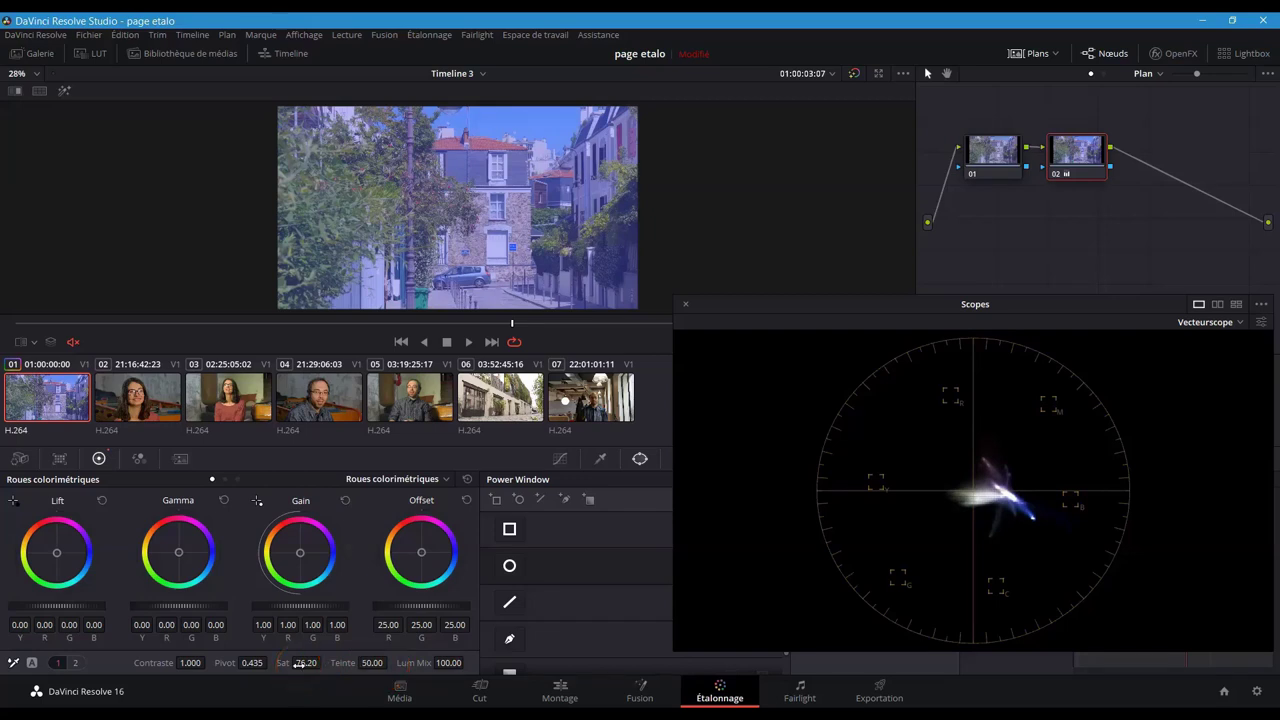
double_click(298, 664)
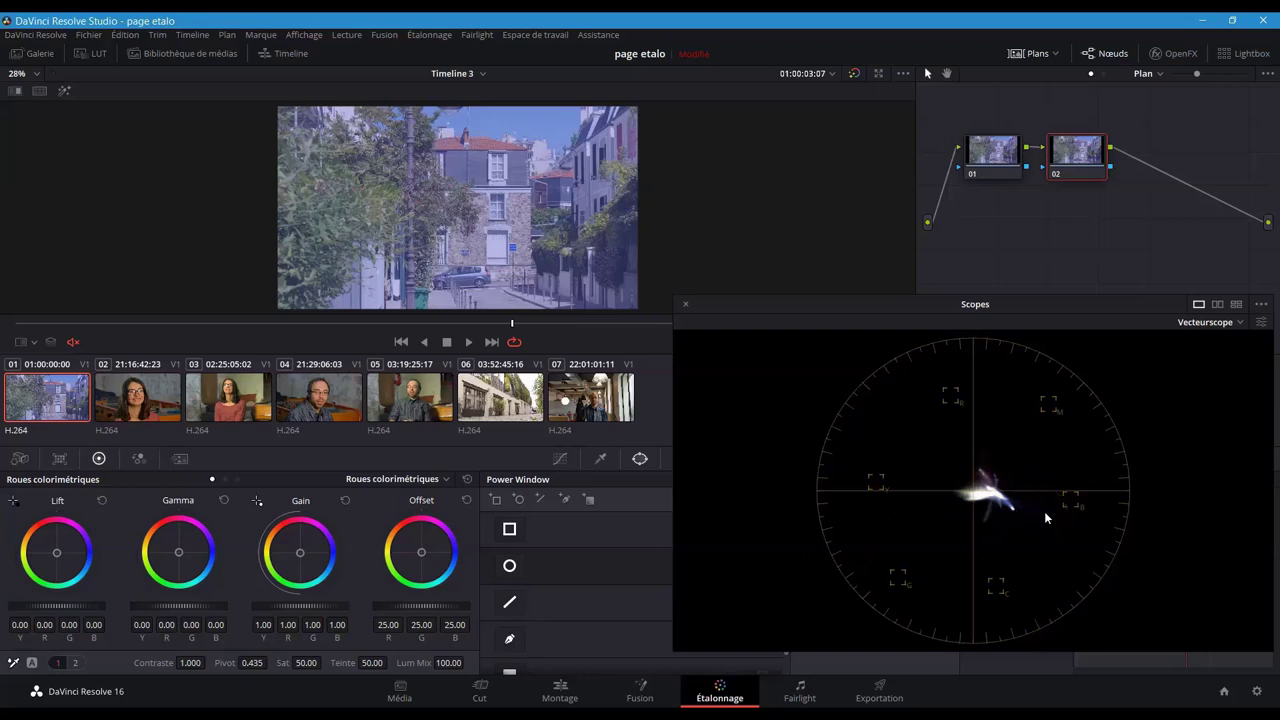
Set the scope to Parade and switch the color wheels to the primary bars
click(1205, 322)
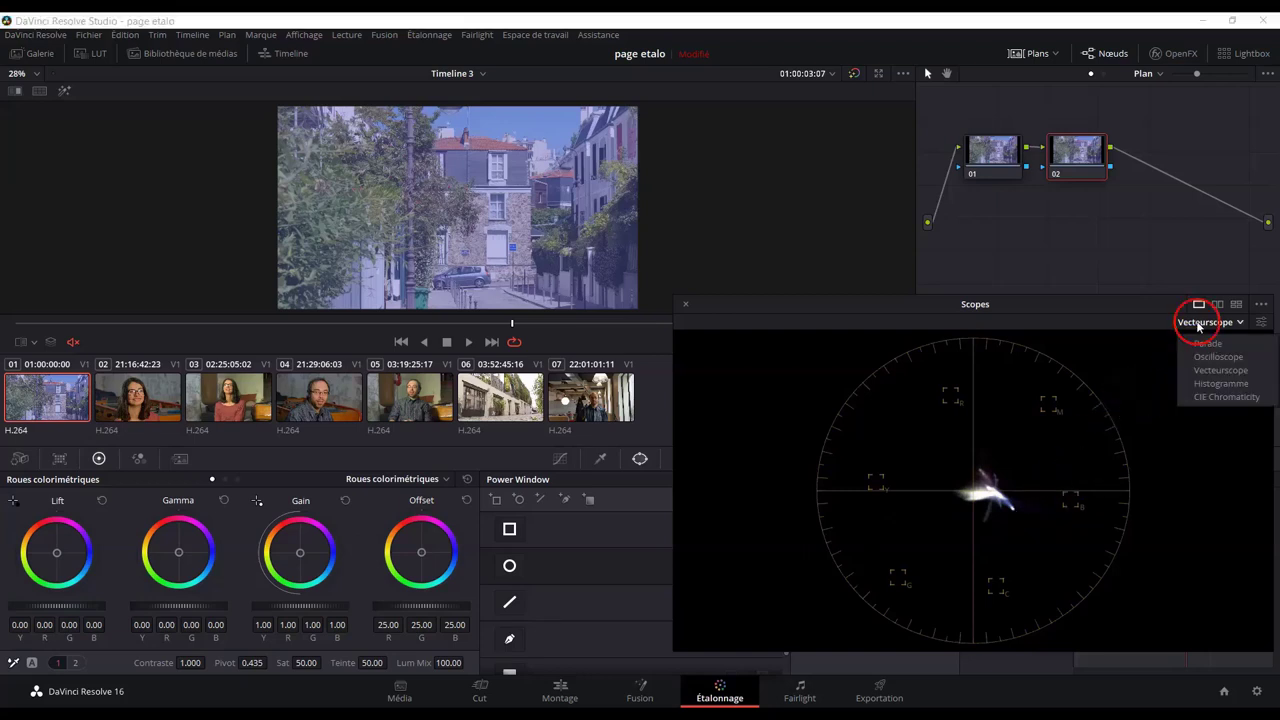
click(1208, 344)
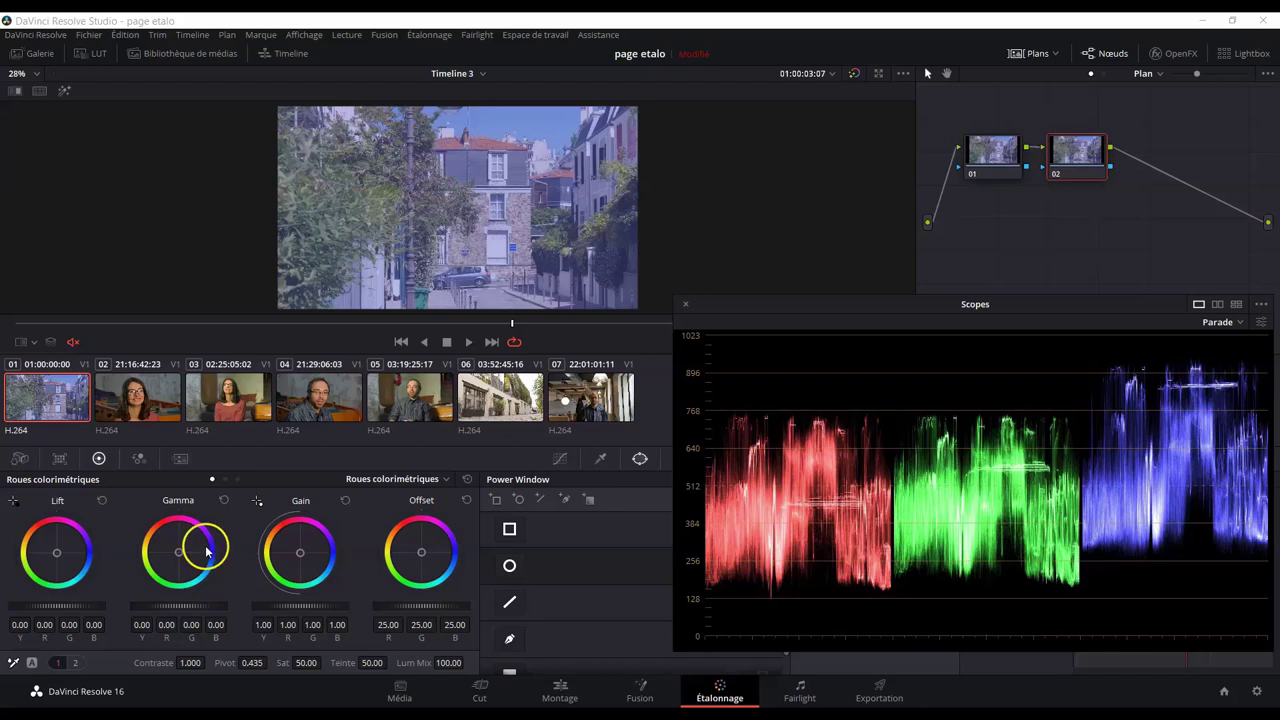
click(99, 459)
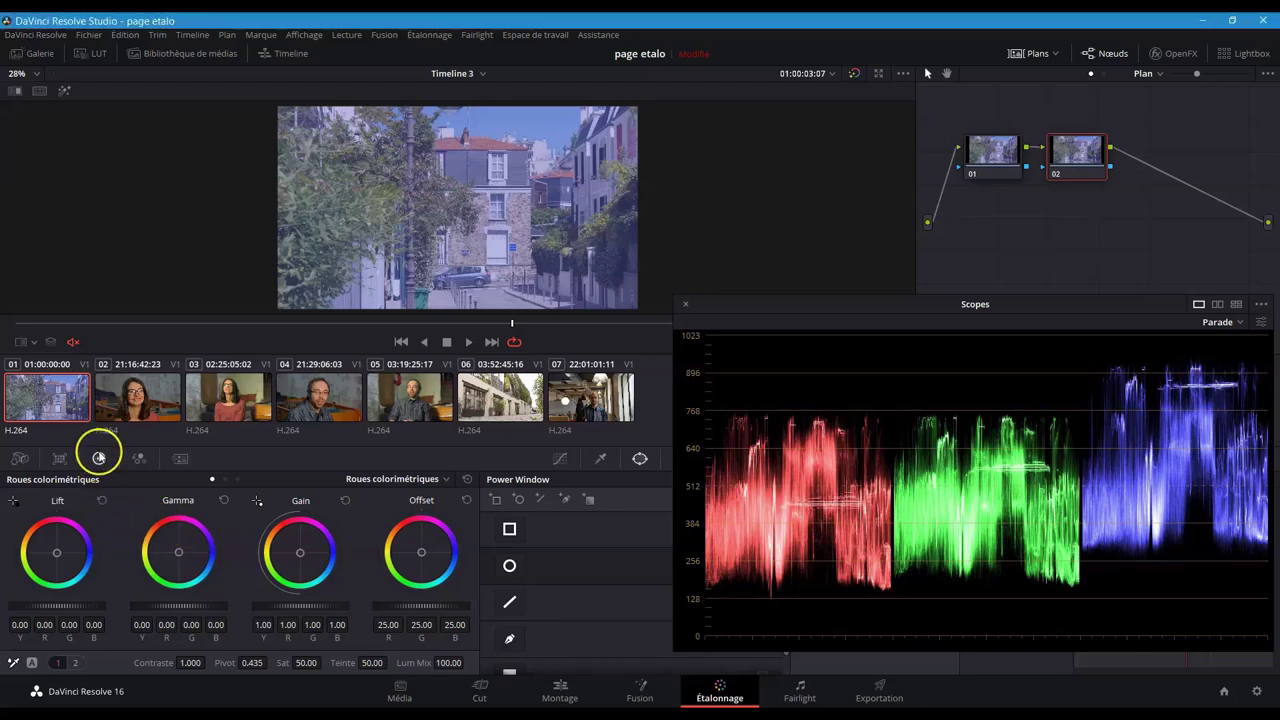
click(225, 480)
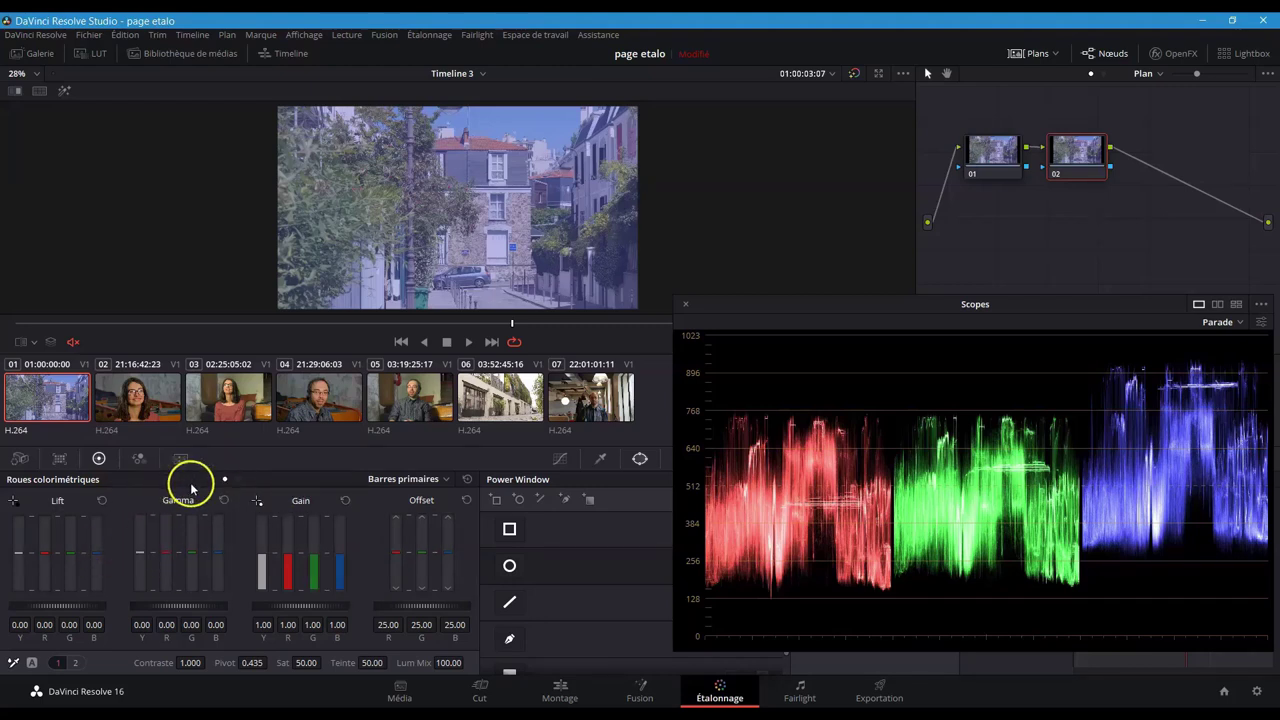
click(211, 483)
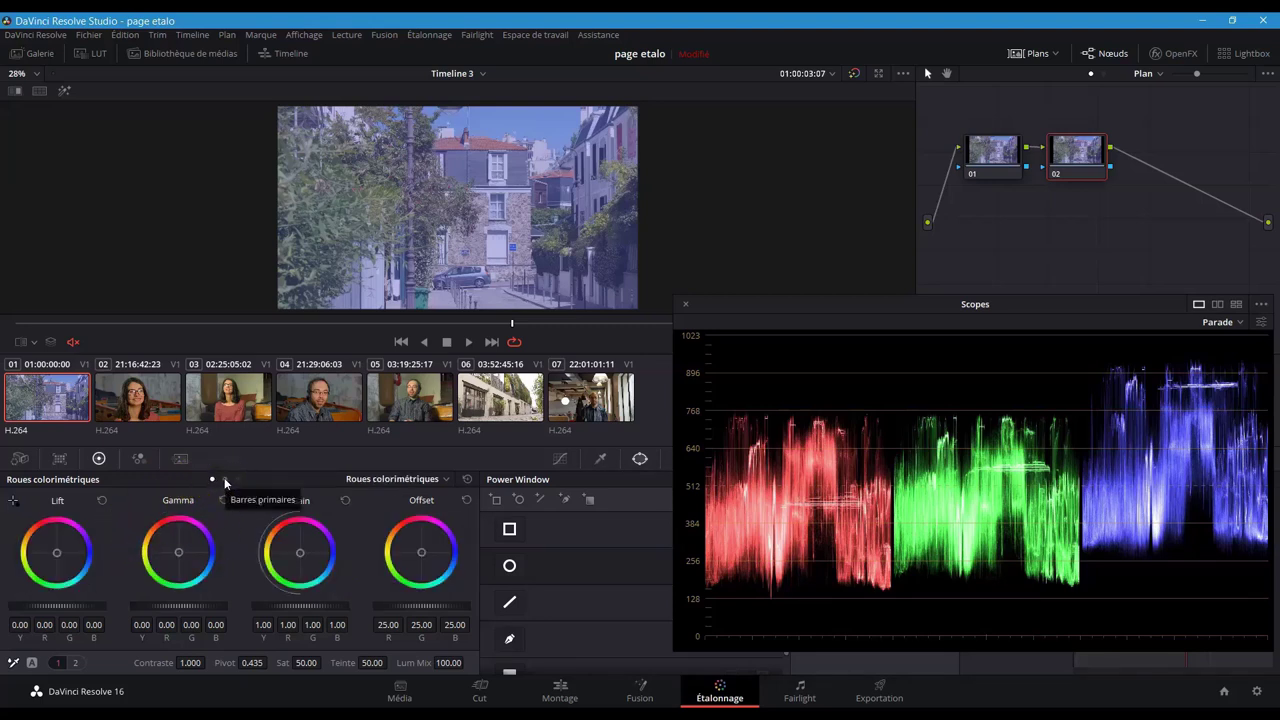
click(224, 478)
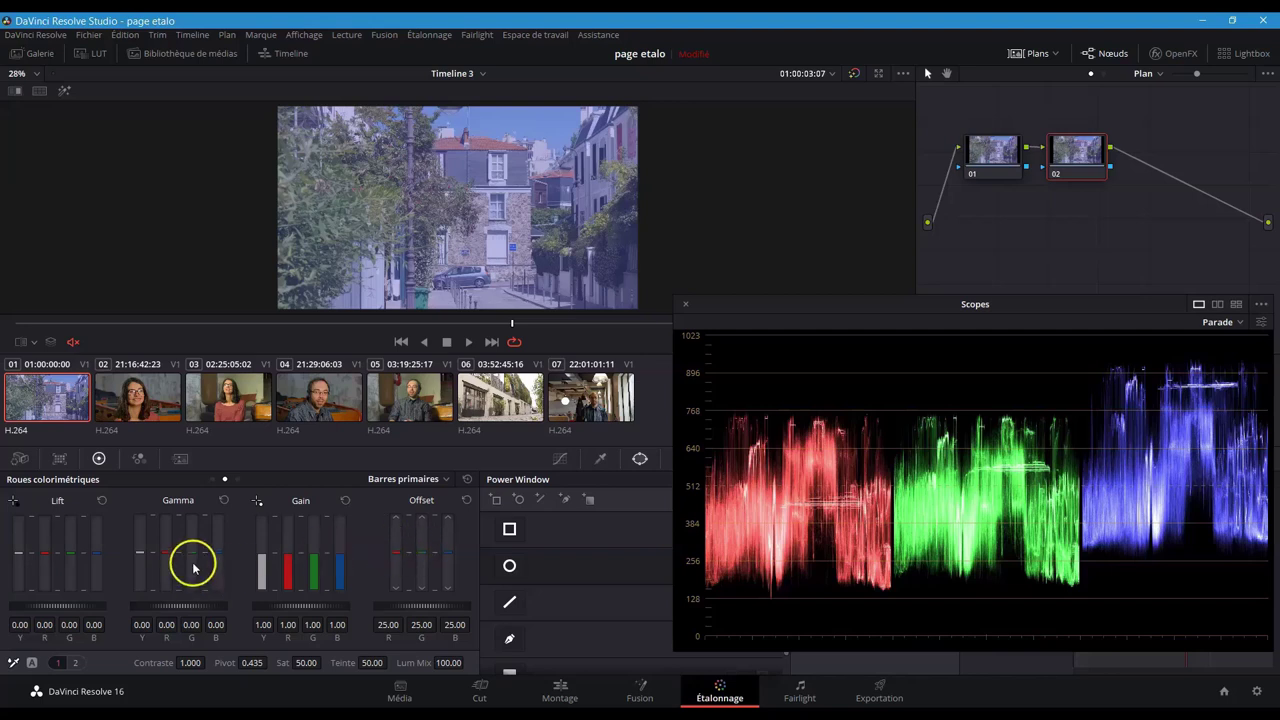
Lower node 02's overall lift to -0.09 and raise its overall gain to 1.30
drag(89, 603, 14, 600)
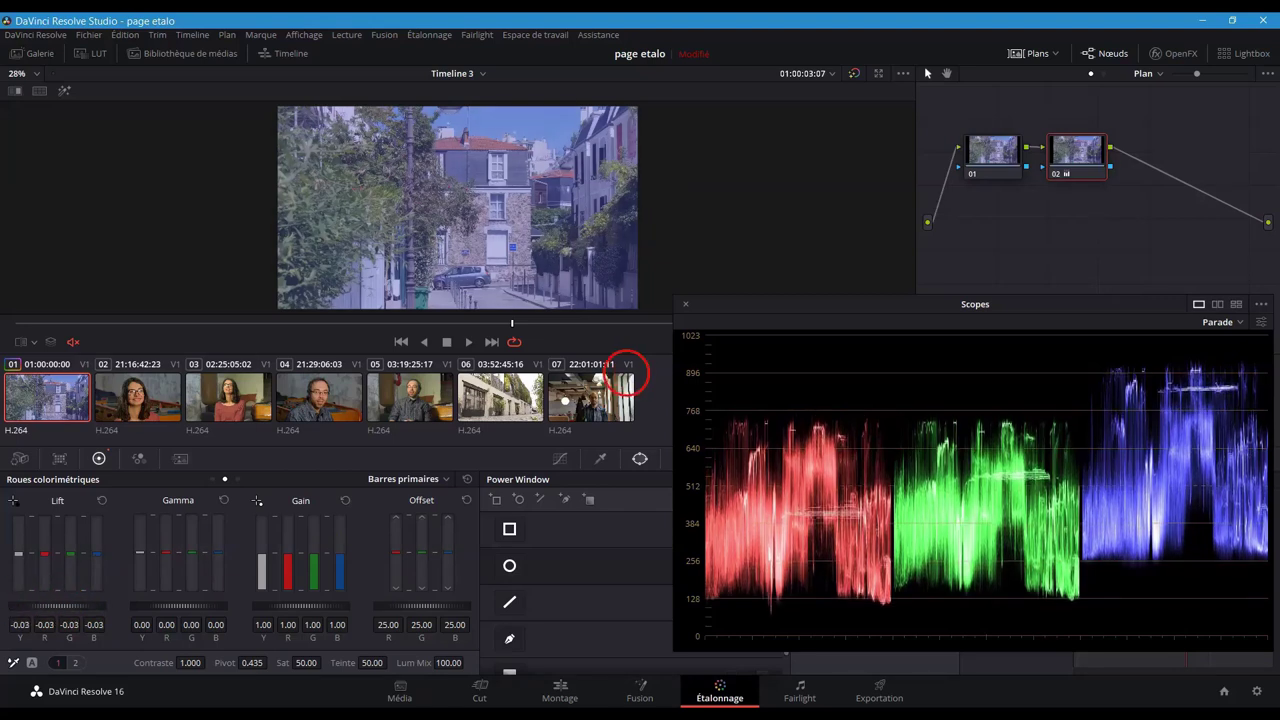
drag(625, 373, 36, 614)
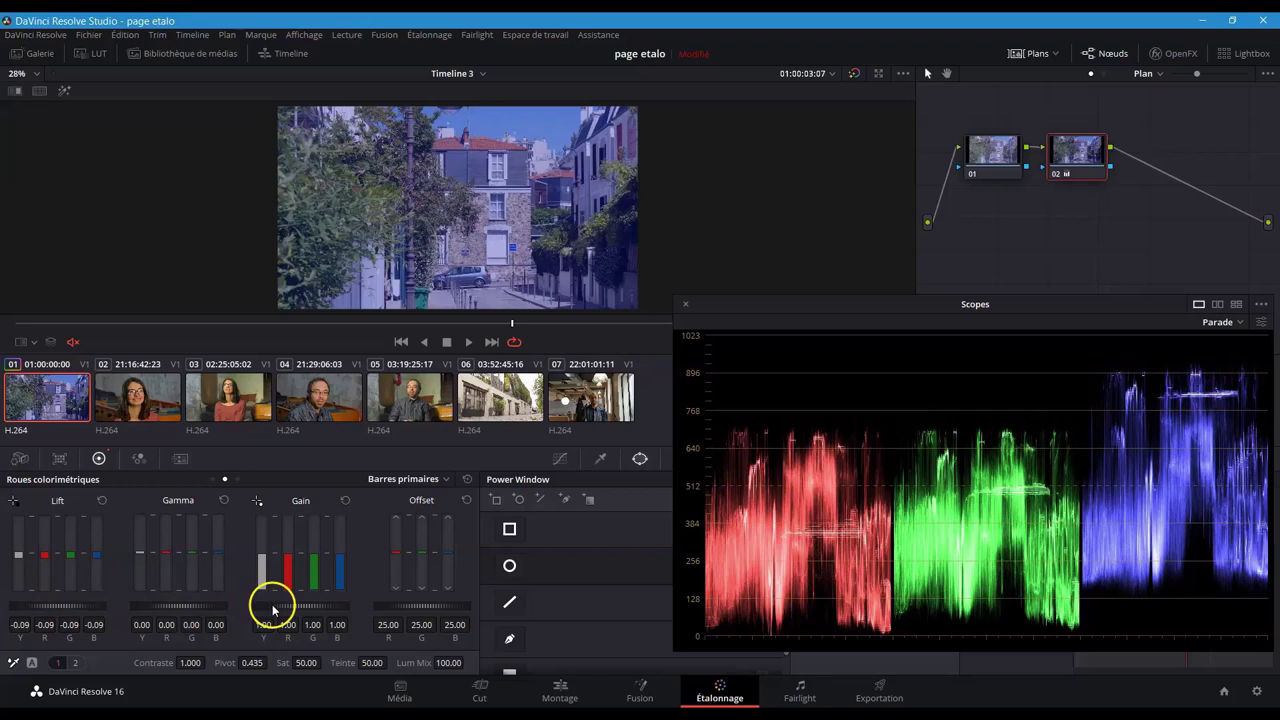
drag(272, 604, 493, 600)
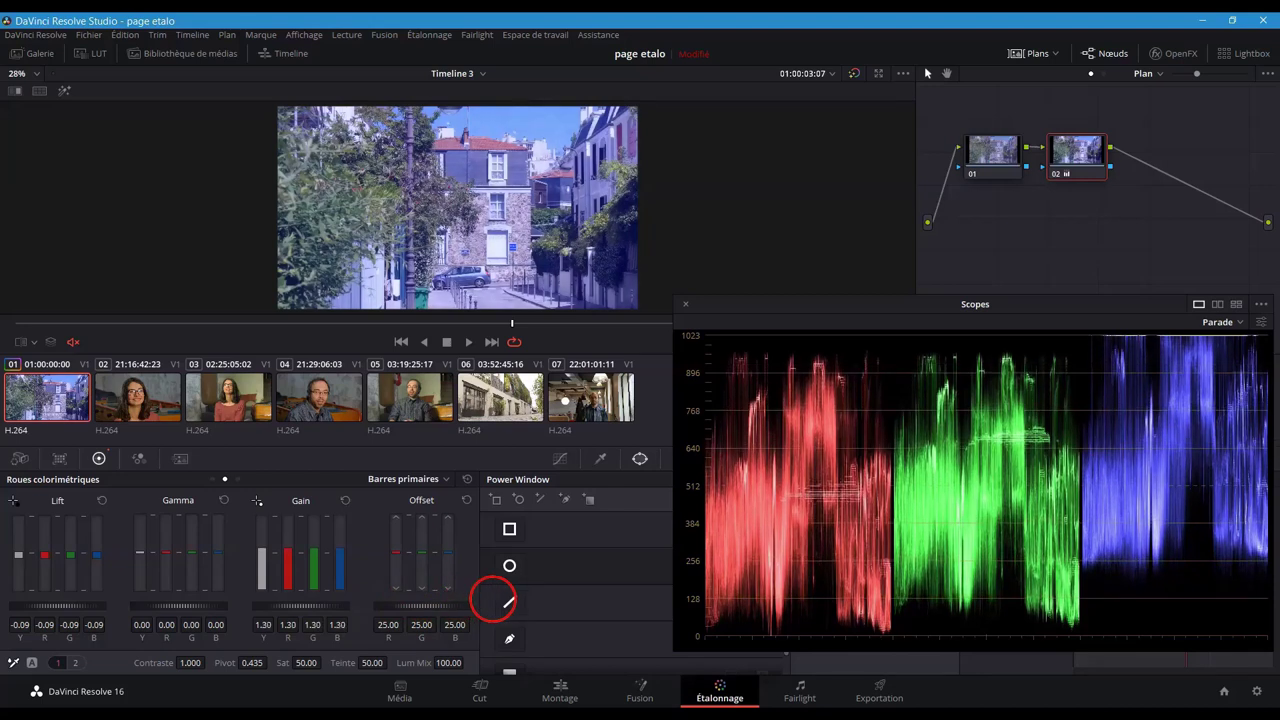
Reduce node 02's blue gain to 1.07 and its blue lift to -0.15
click(340, 625)
drag(340, 625, 272, 628)
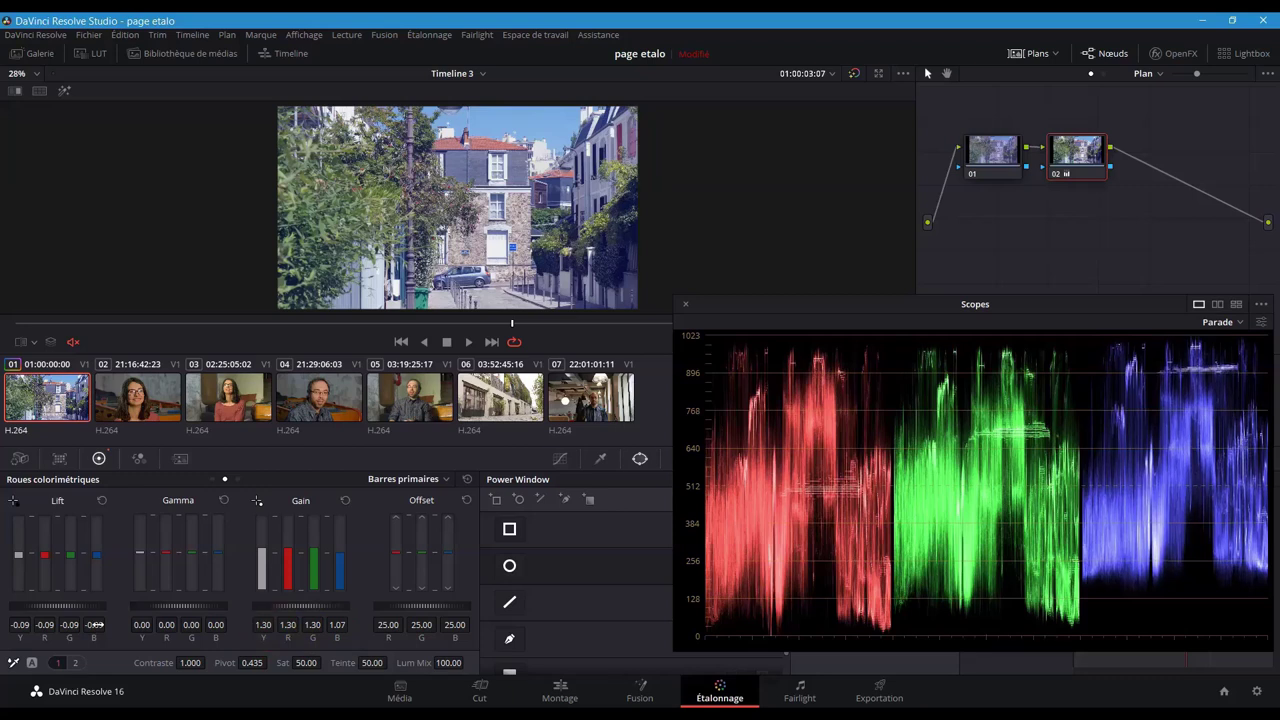
mouse_move(96, 625)
mouse_down()
mouse_move(40, 630)
mouse_move(97, 625)
mouse_up()
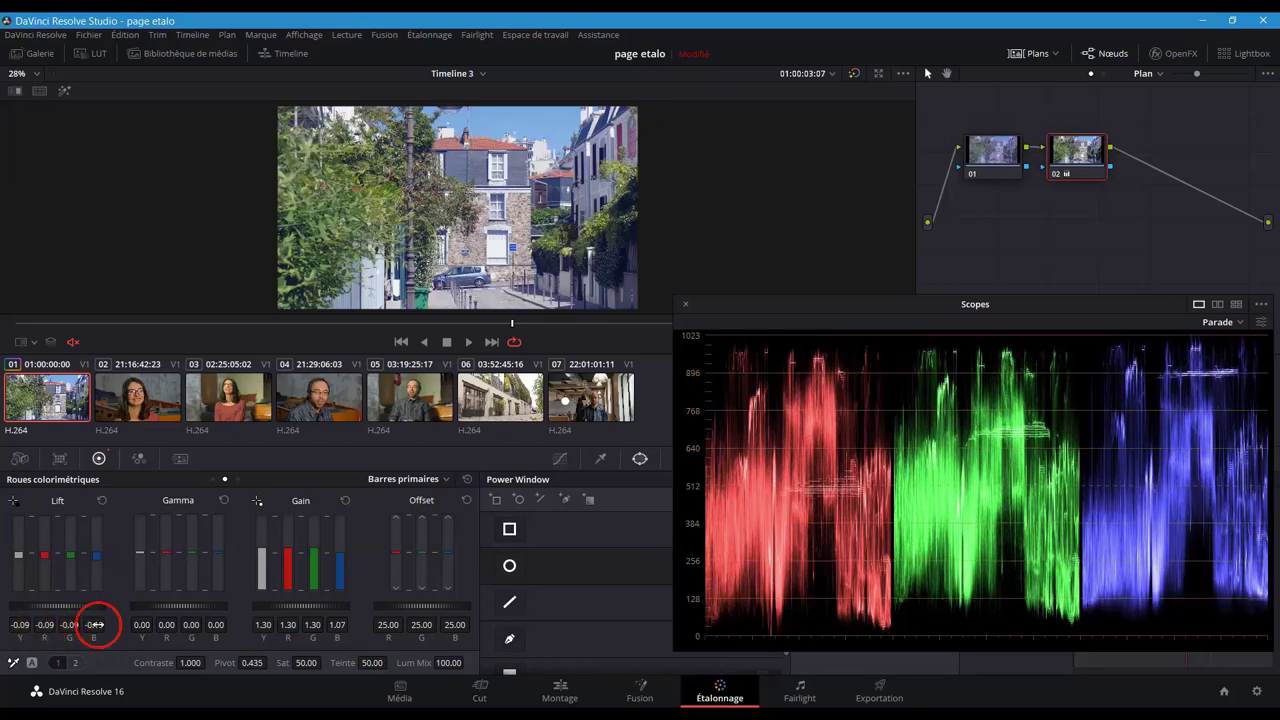
Lower node 02's overall gamma to -0.03 and set its luma, red and green lift to -0.08
click(211, 608)
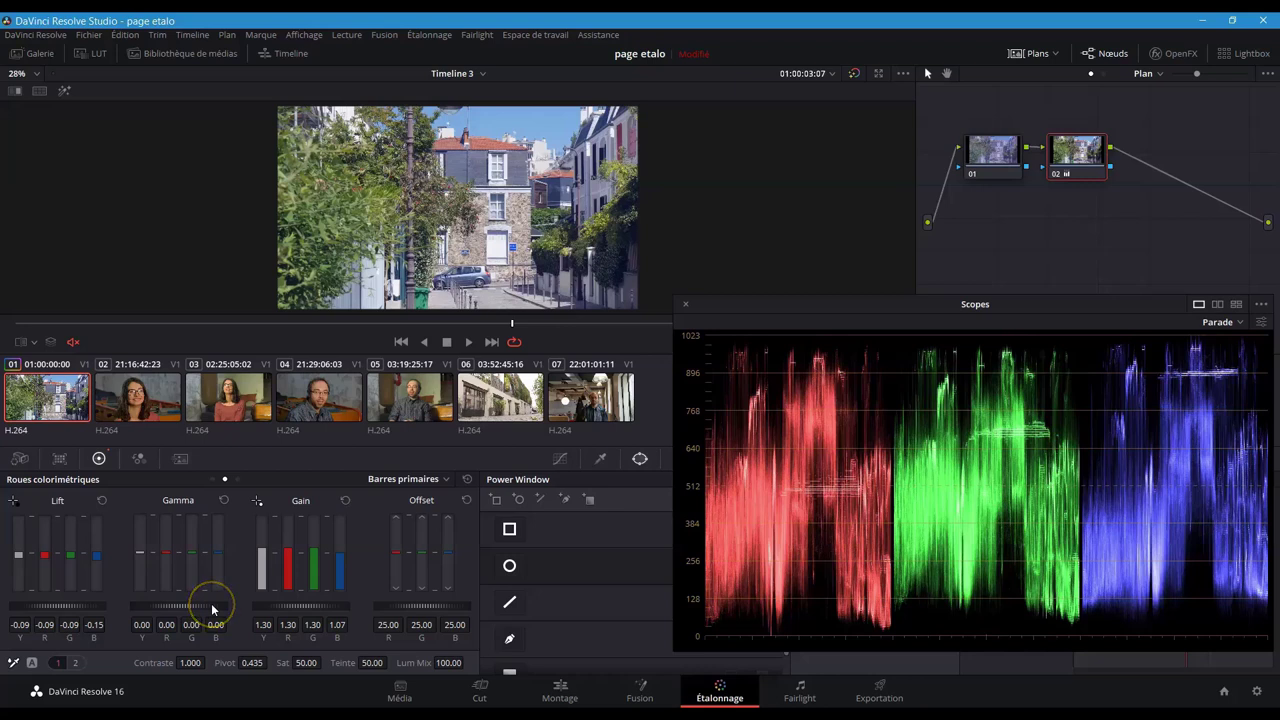
drag(211, 608, 108, 606)
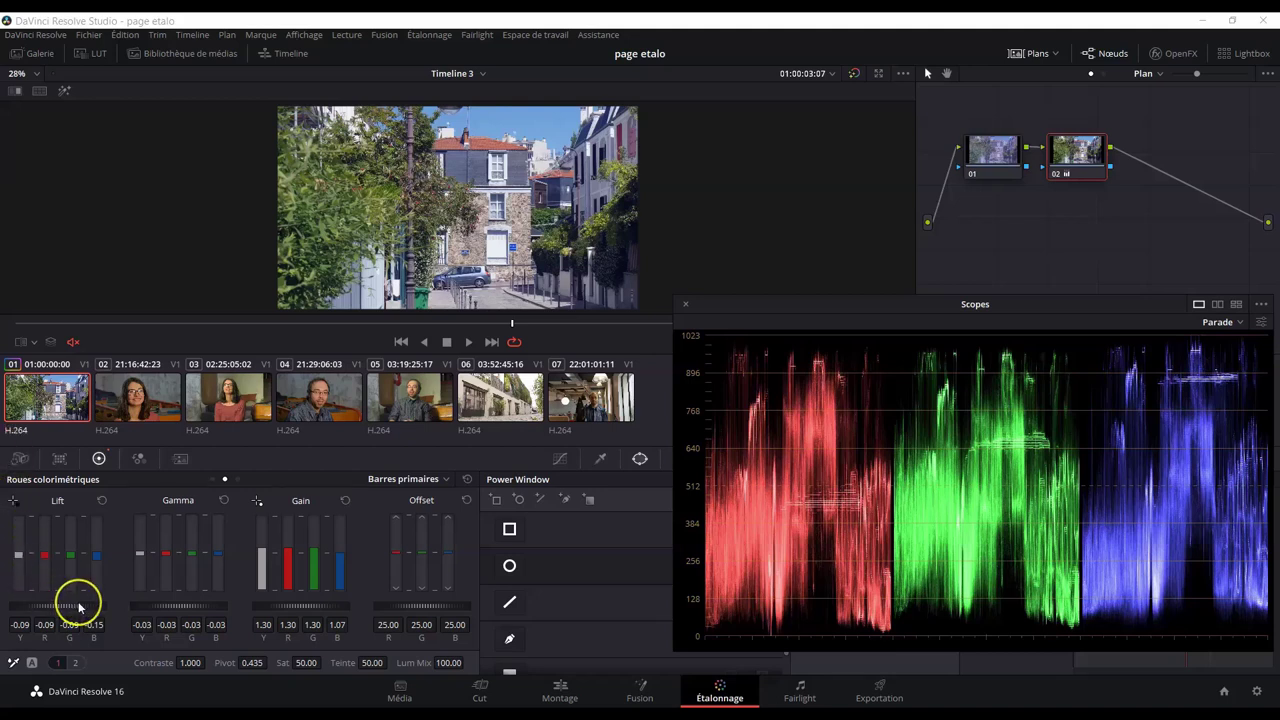
mouse_move(85, 612)
mouse_down()
mouse_move(29, 594)
mouse_move(151, 603)
mouse_move(71, 606)
mouse_up()
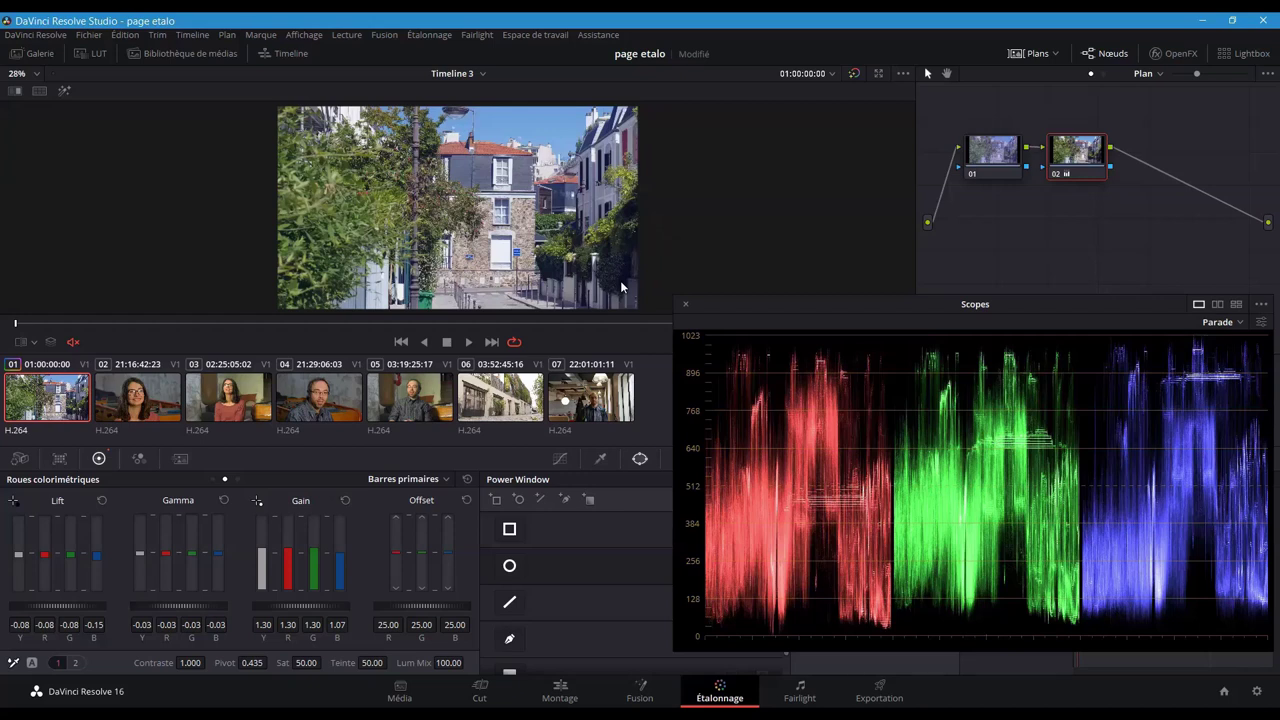
Add a third serial corrector node after node 02
key(alt+s)
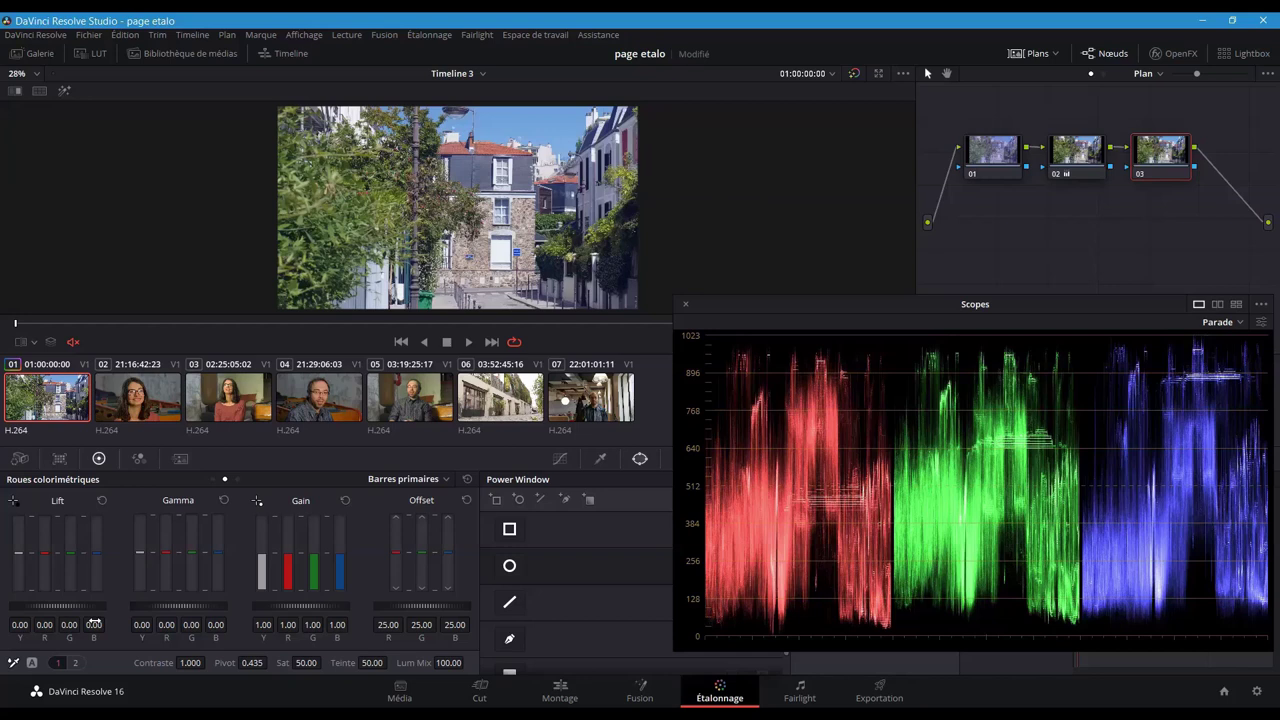
Try a blue lift of -0.15 on node 03 and undo the change
drag(94, 622, 600, 365)
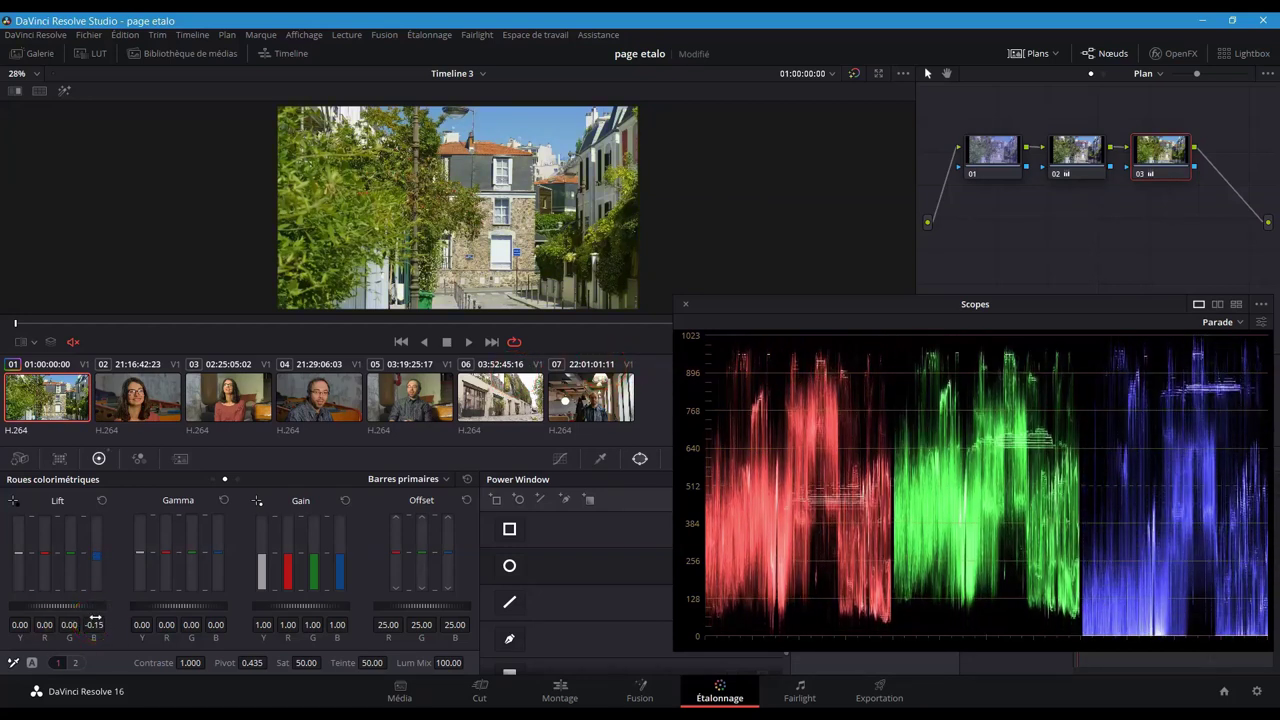
key(ctrl+z)
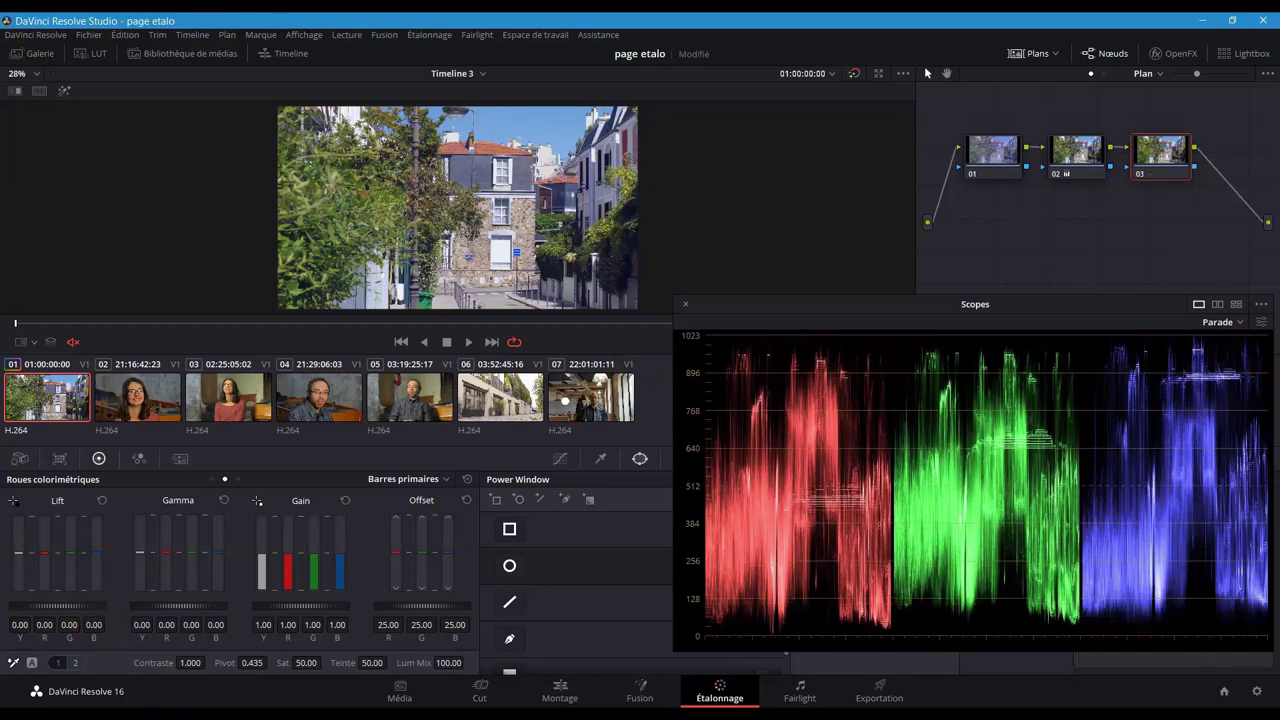
Try Lum Mix 0 with a blue lift of -0.07 on node 03, and settle on Lum Mix 100 with blue lift -0.08
drag(457, 663, 185, 661)
drag(97, 625, 43, 622)
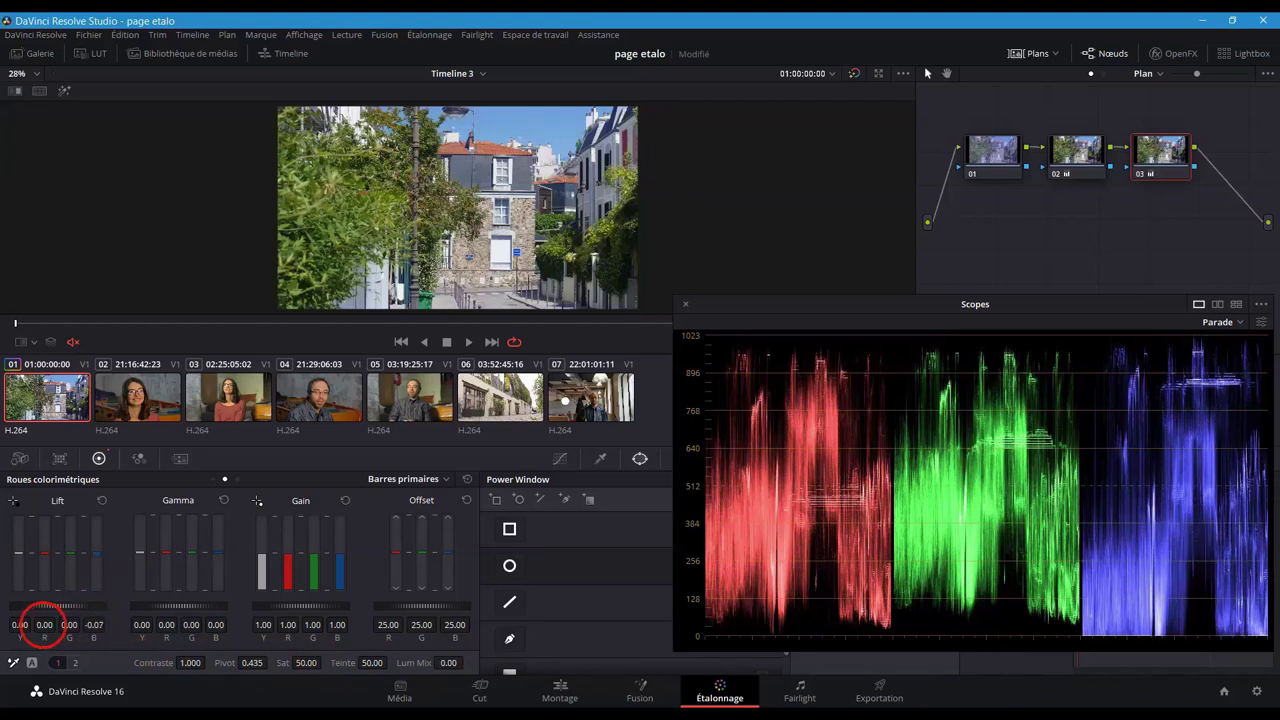
key(ctrl+z)
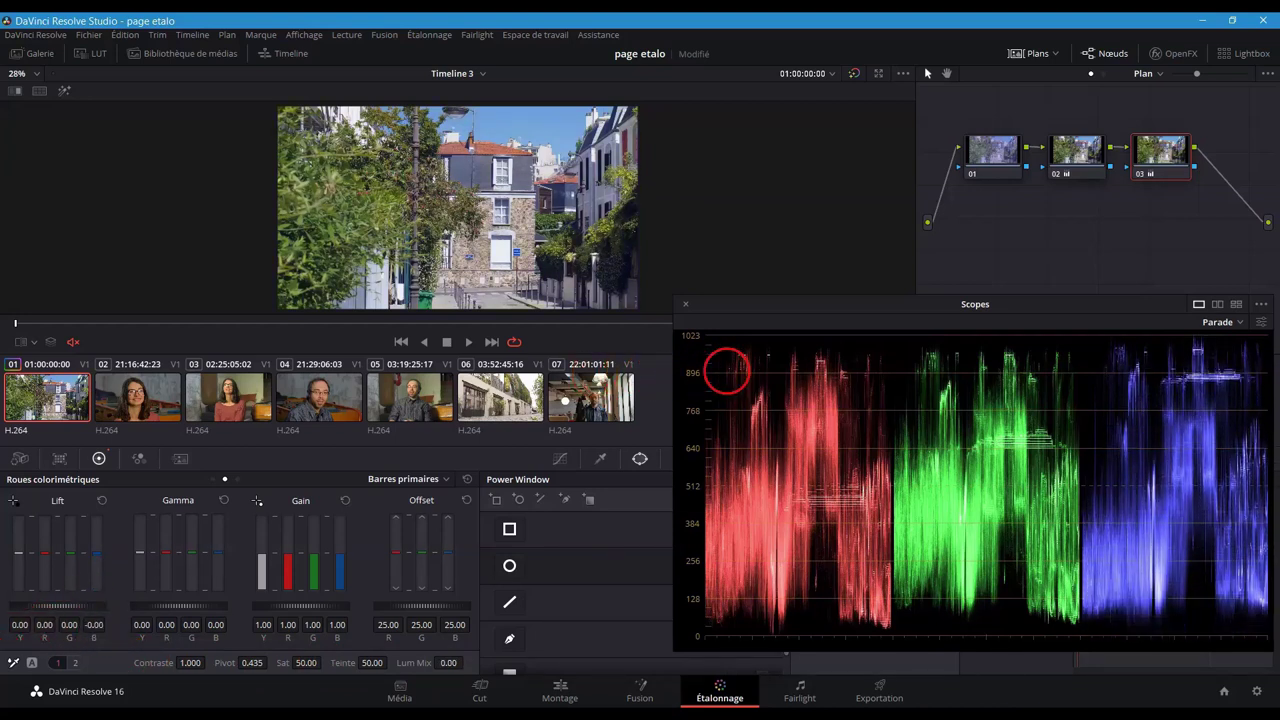
key(ctrl+shift+z)
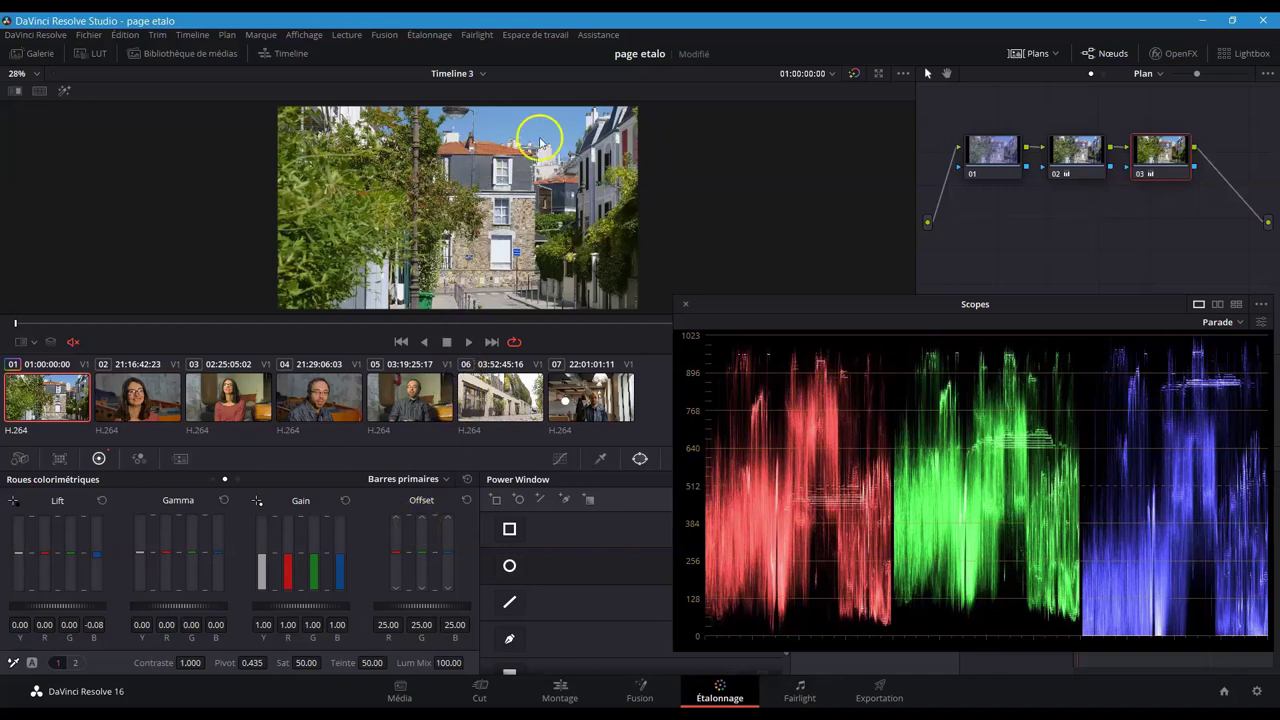
Compare the image with node 03 disabled and enabled, and with the whole grade bypassed and restored
click(1141, 175)
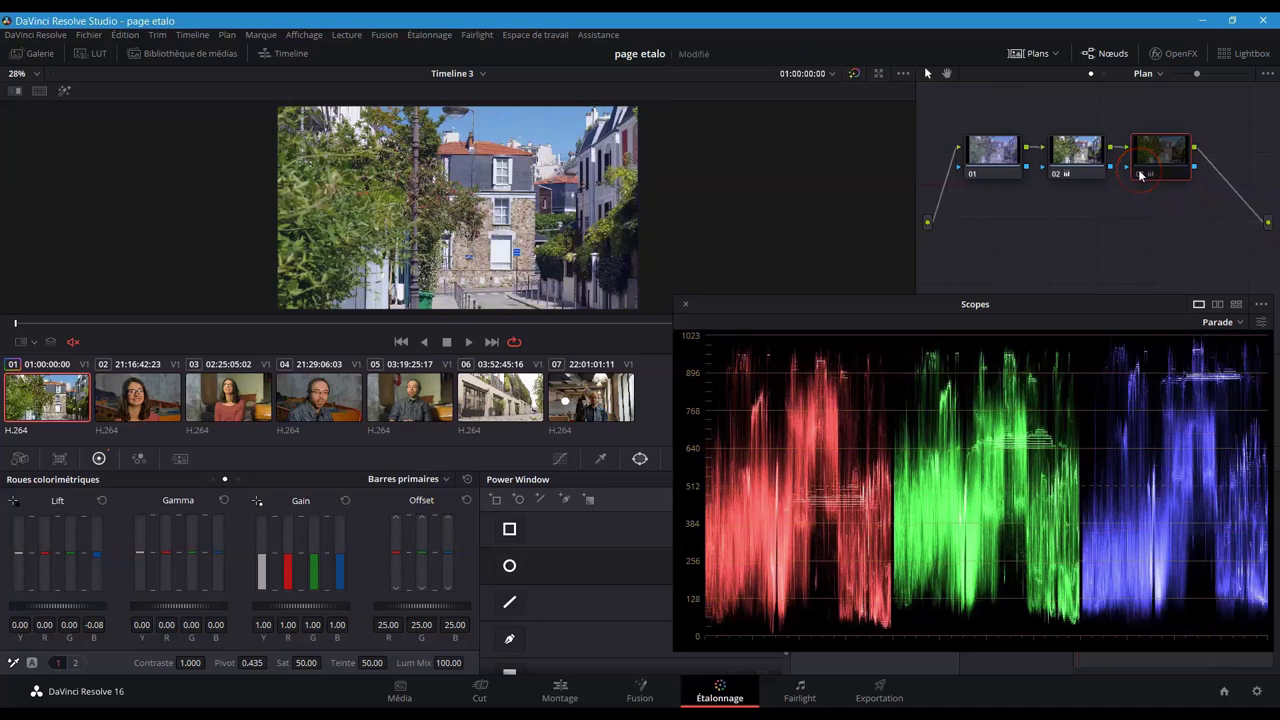
click(1141, 175)
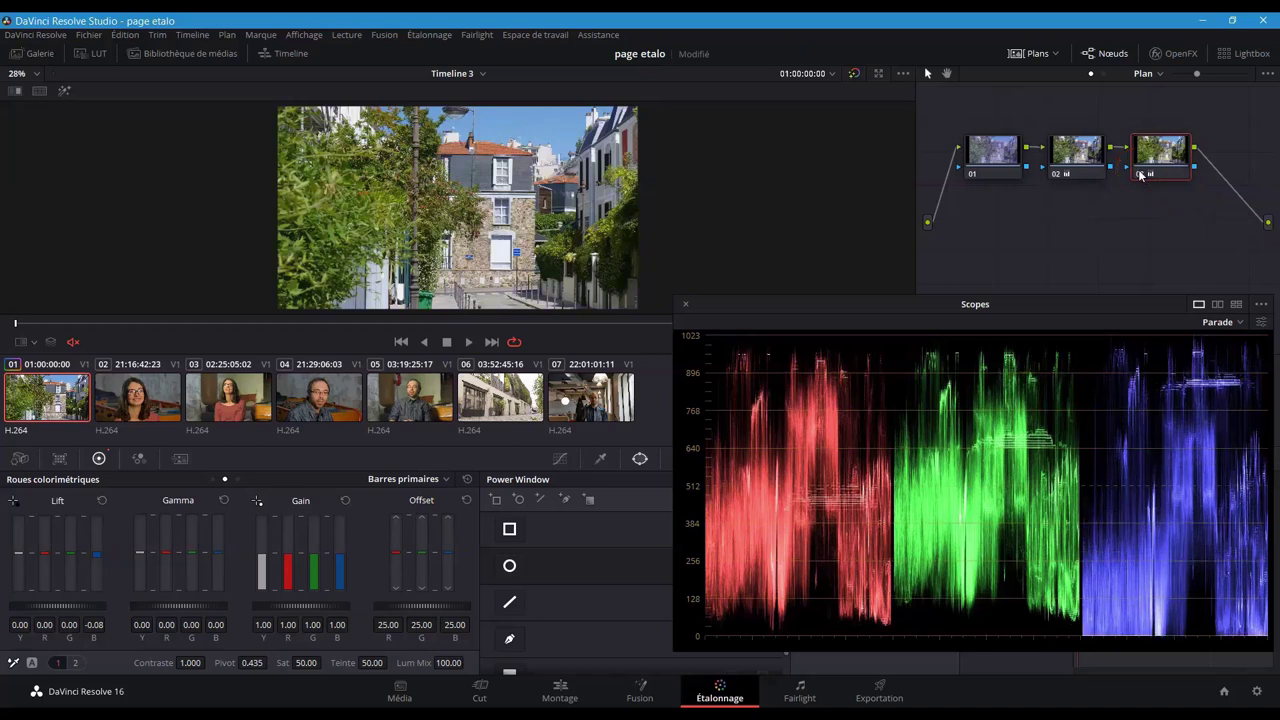
click(854, 76)
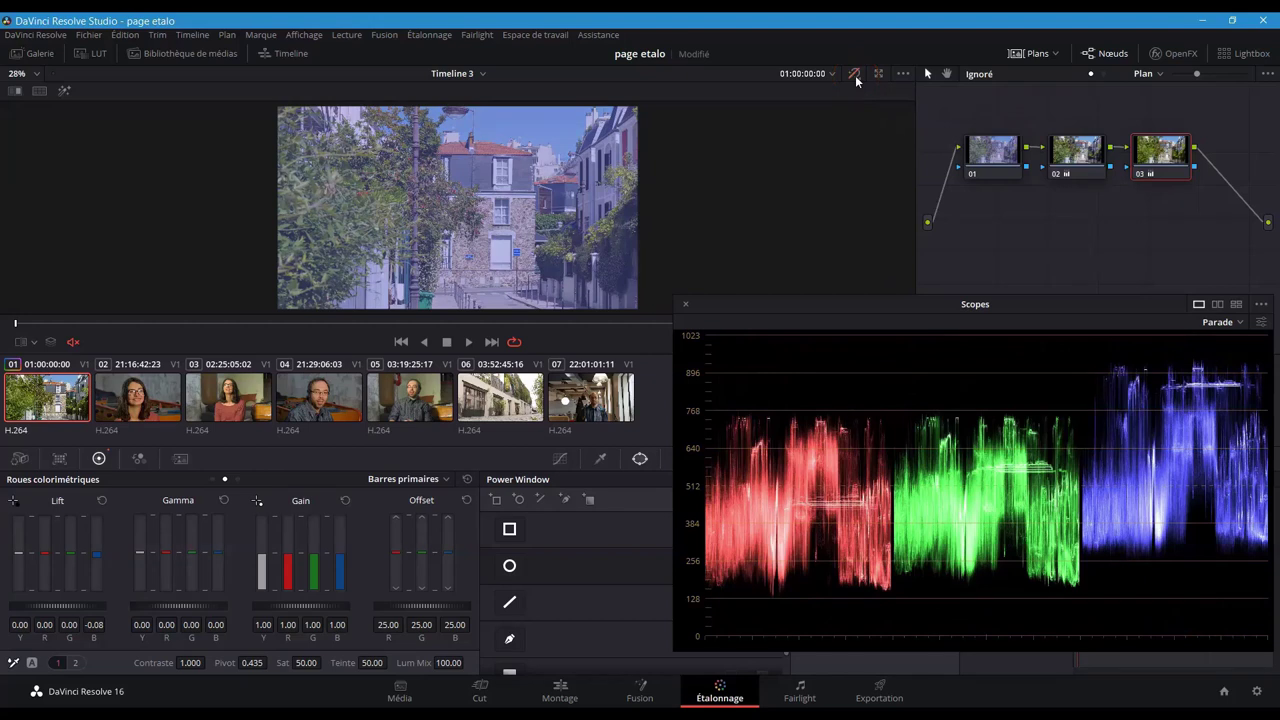
click(855, 75)
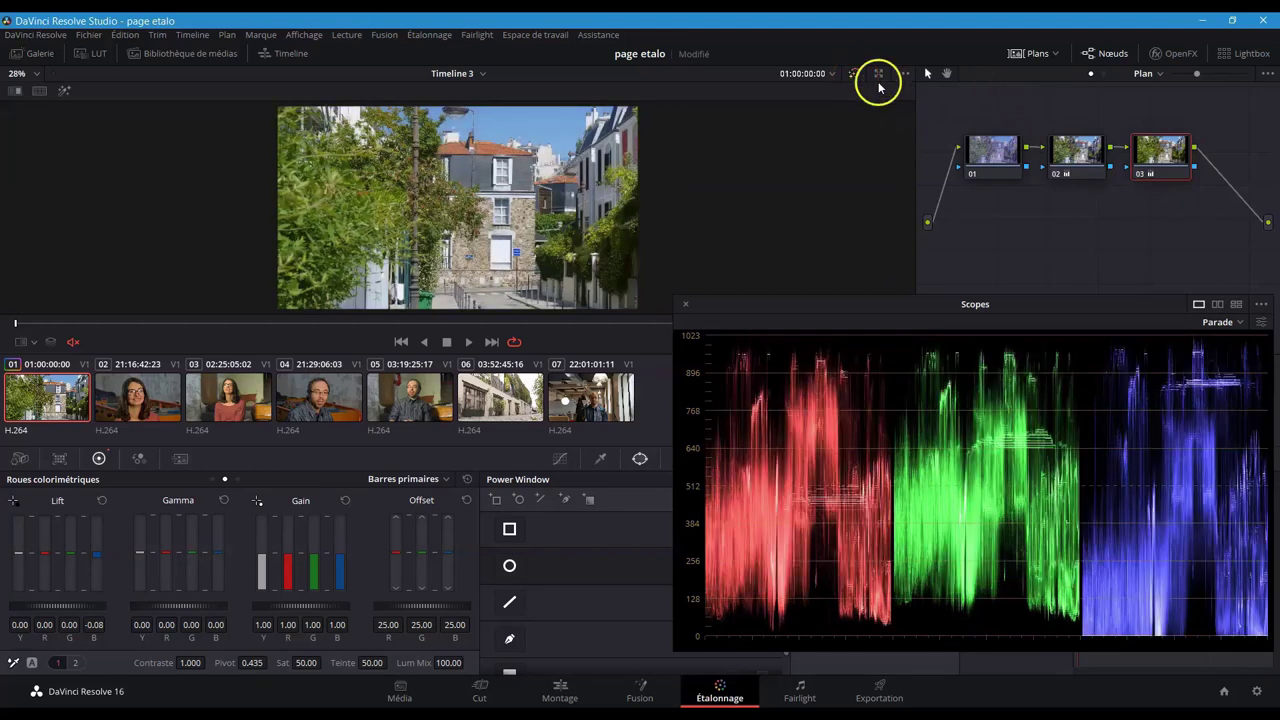
right_click(1170, 158)
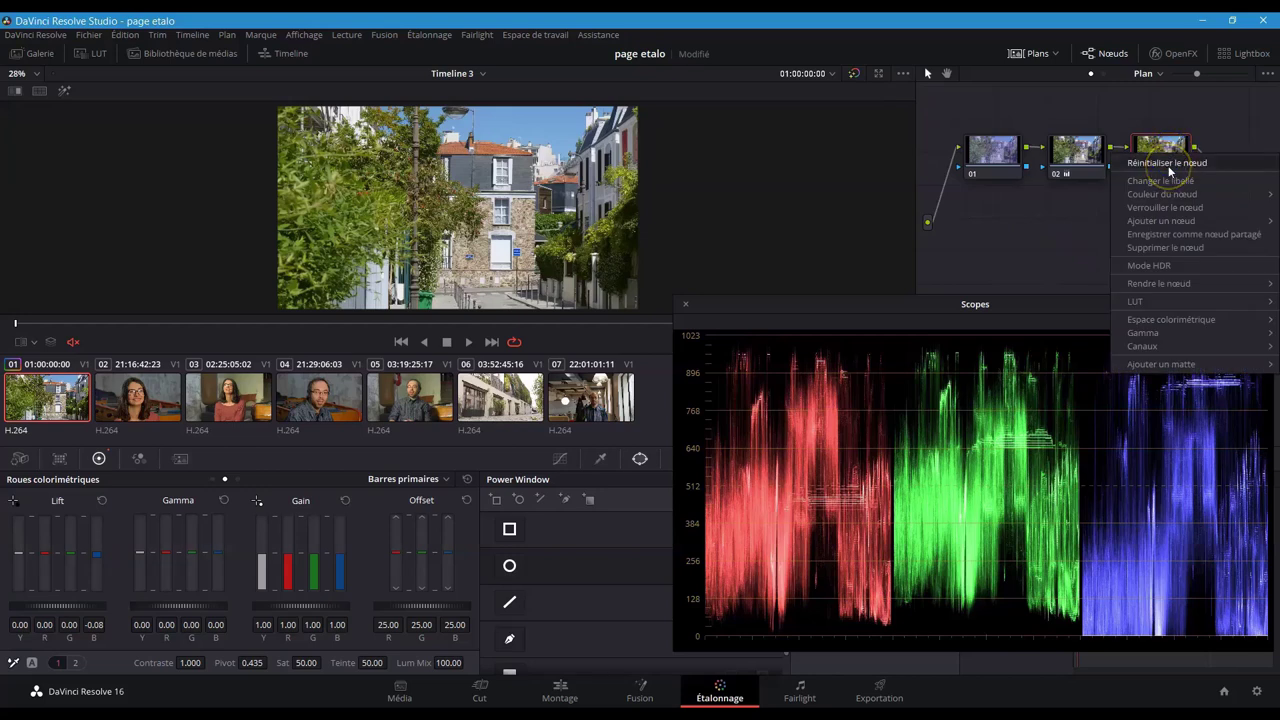
click(1168, 163)
click(1166, 140)
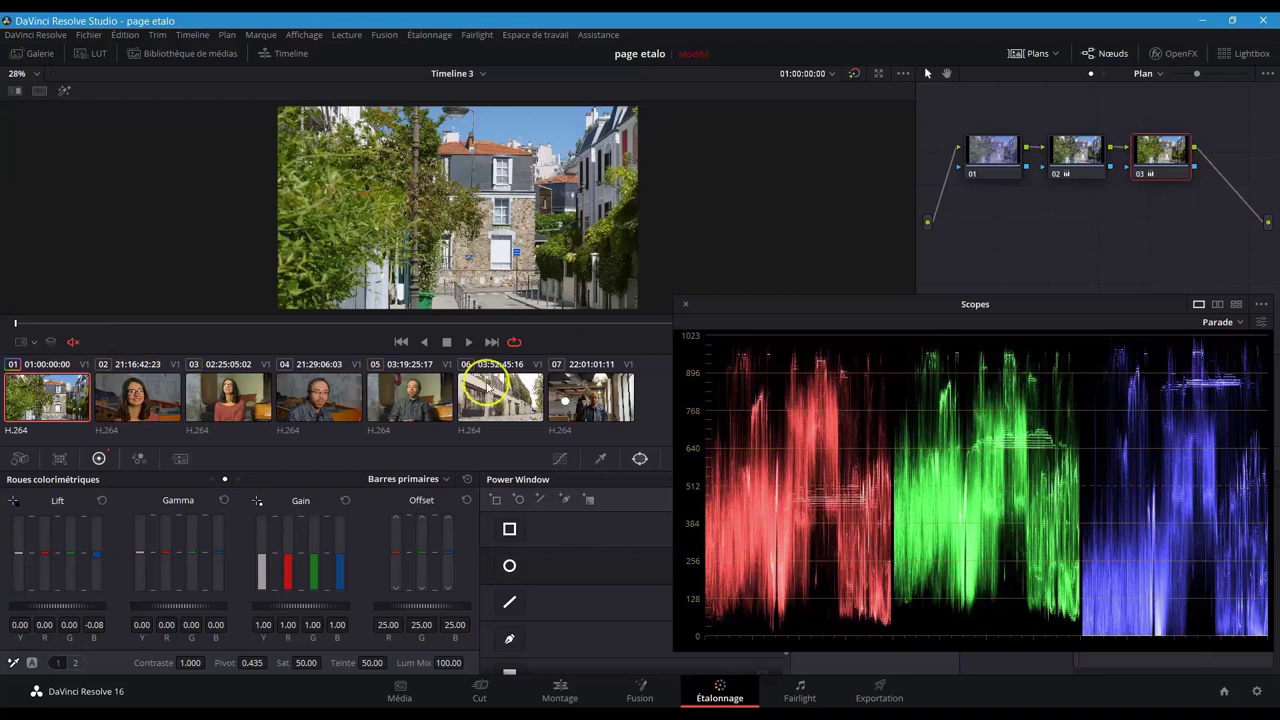
Try applying the grade of clip 01 to clip 06 and undo it
click(478, 390)
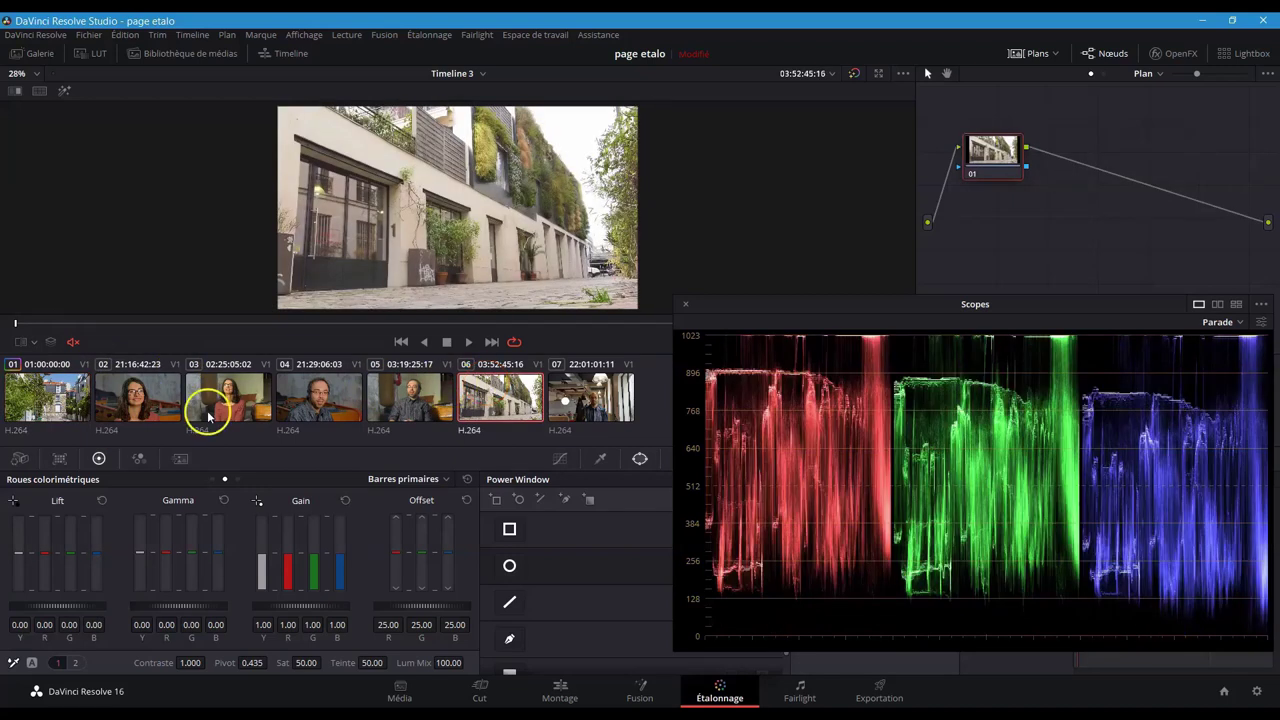
right_click(26, 410)
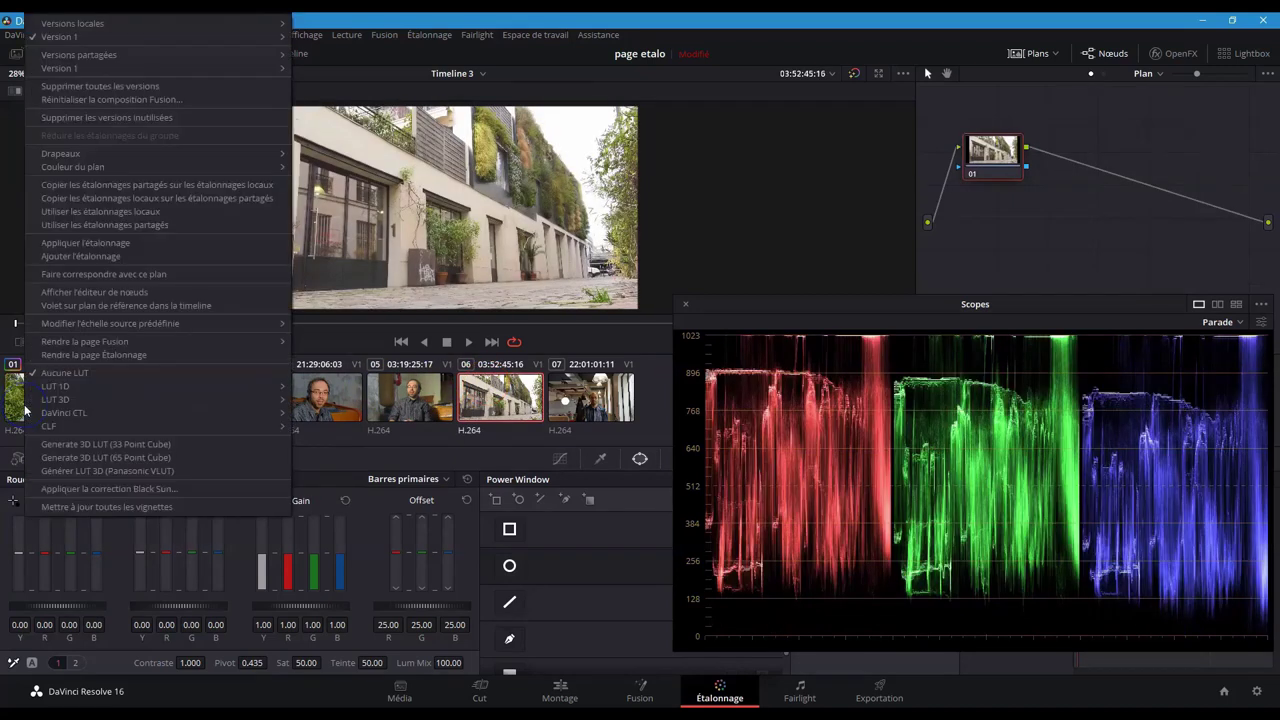
click(113, 243)
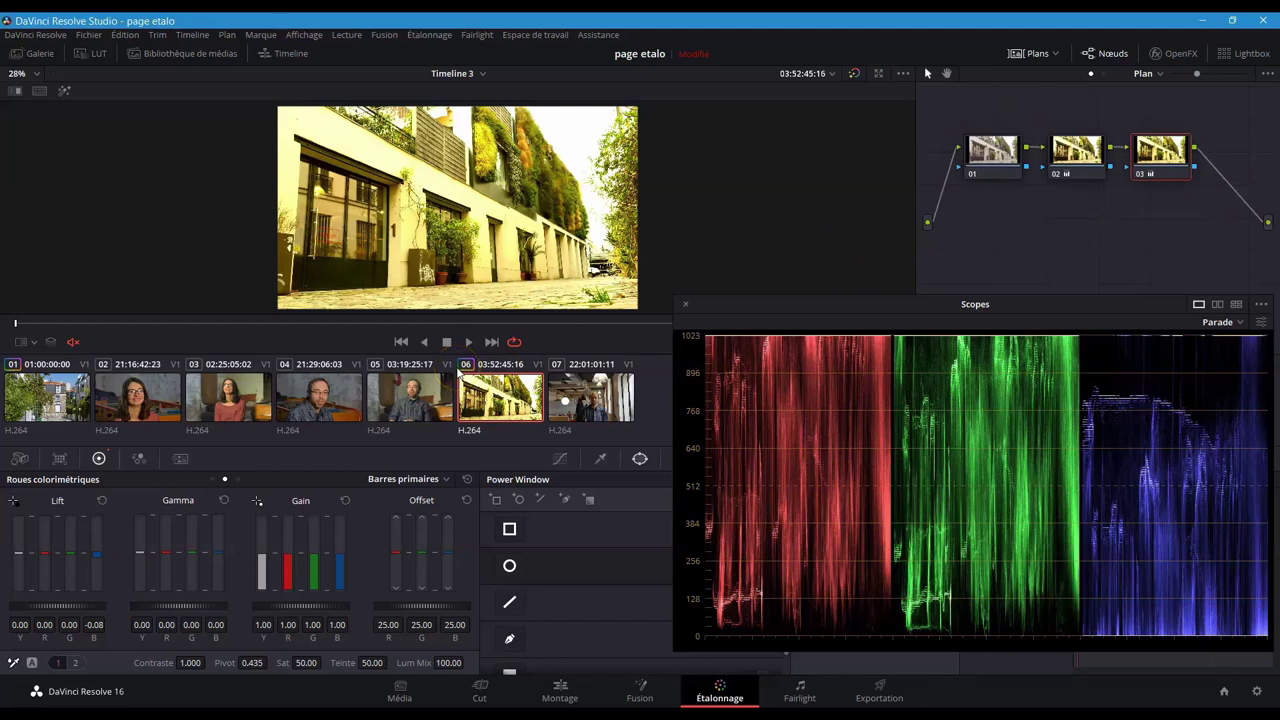
key(ctrl+Home)
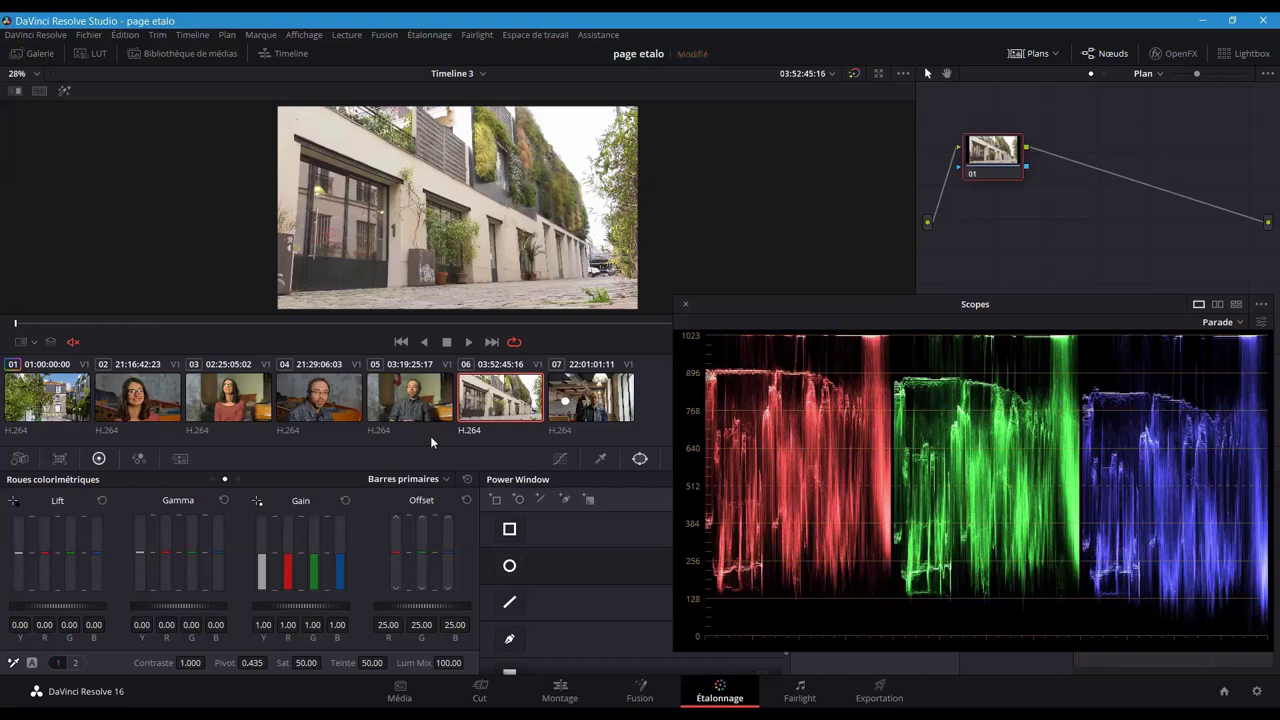
Apply automatic color correction to clip 06 and compare the image with its node disabled and enabled
click(31, 662)
click(430, 436)
click(33, 664)
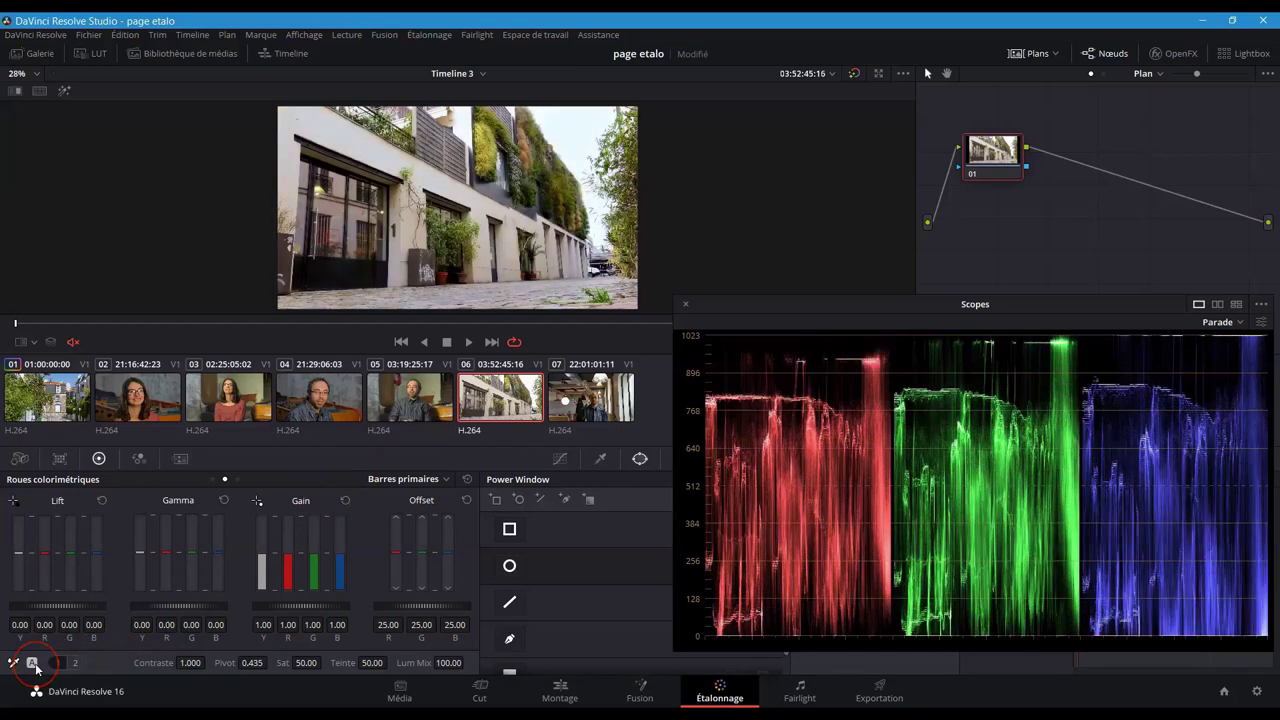
right_click(975, 177)
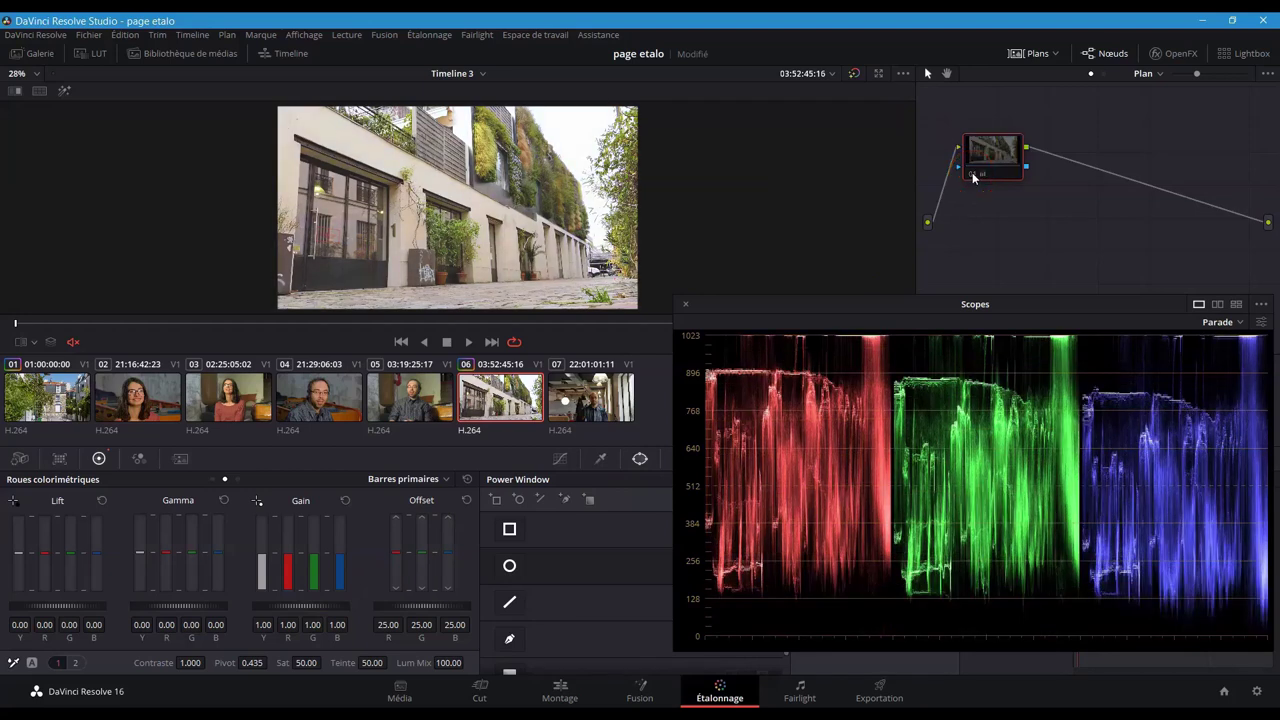
click(975, 177)
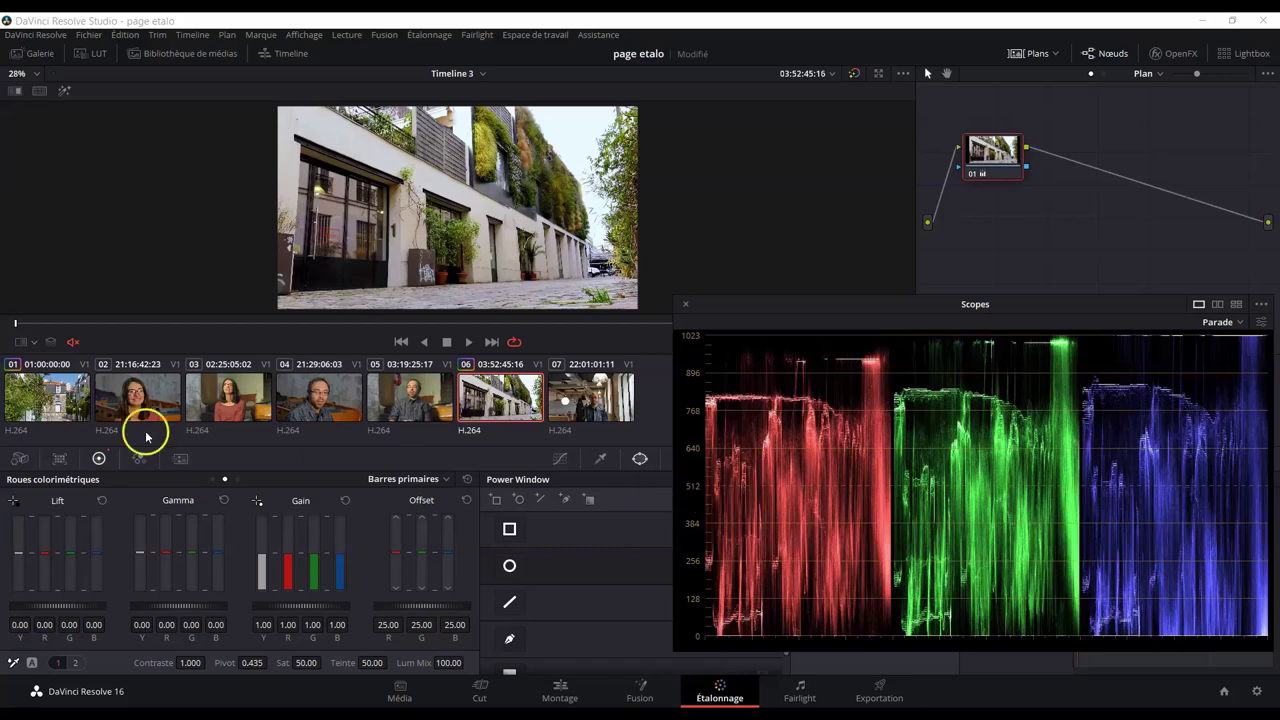
Set the contrast of clip 02 to 1.300 and its saturation to 56.80
click(133, 401)
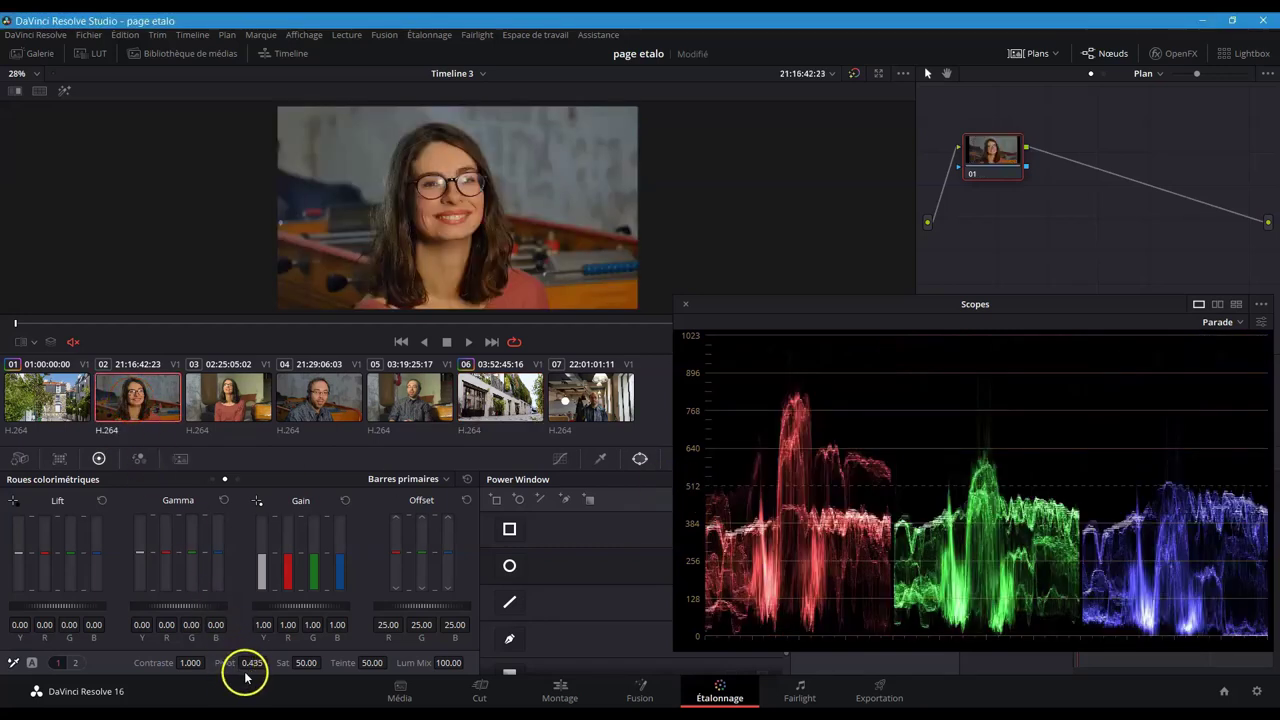
drag(180, 669, 306, 663)
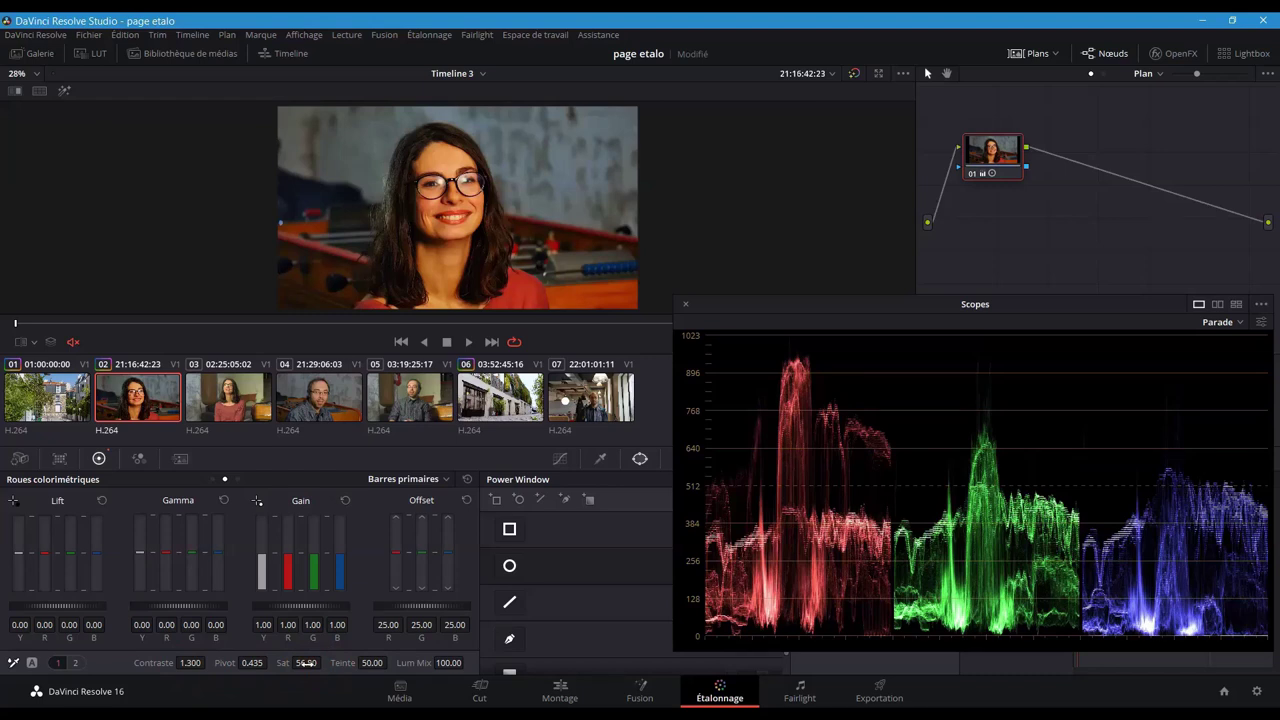
Match the color of clip 03 to clip 02 with the shot match command
click(231, 390)
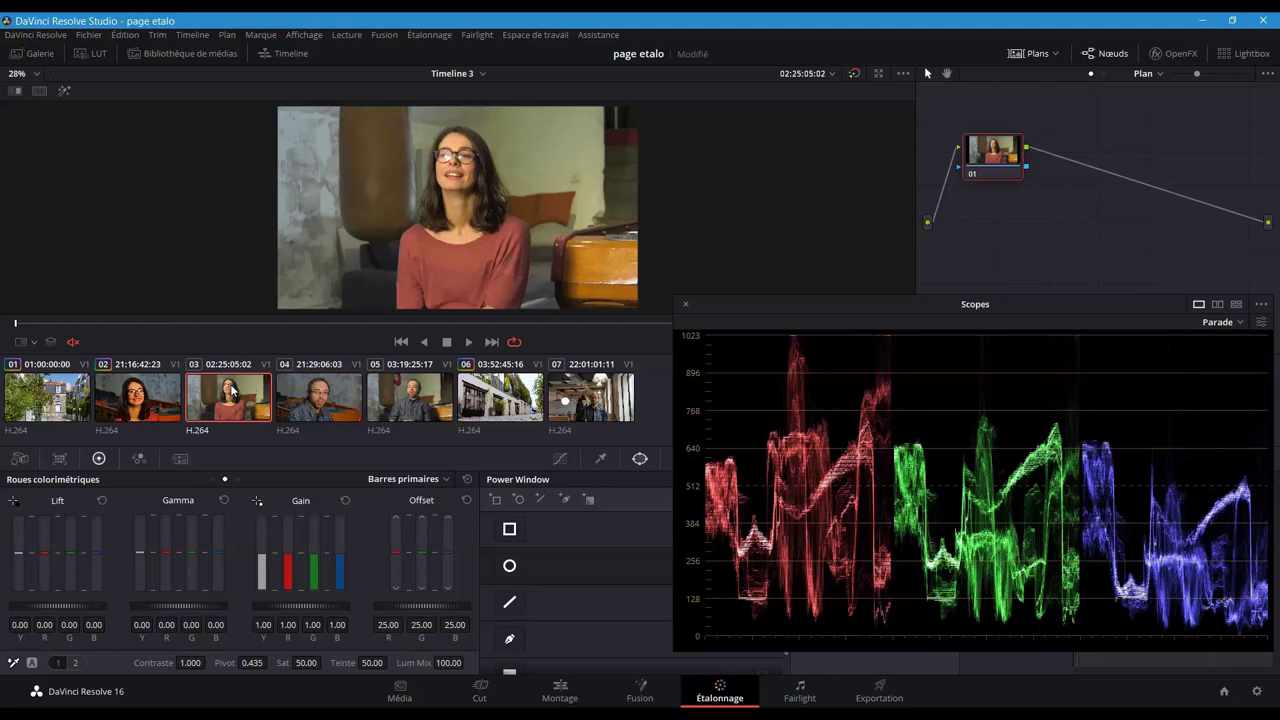
right_click(148, 397)
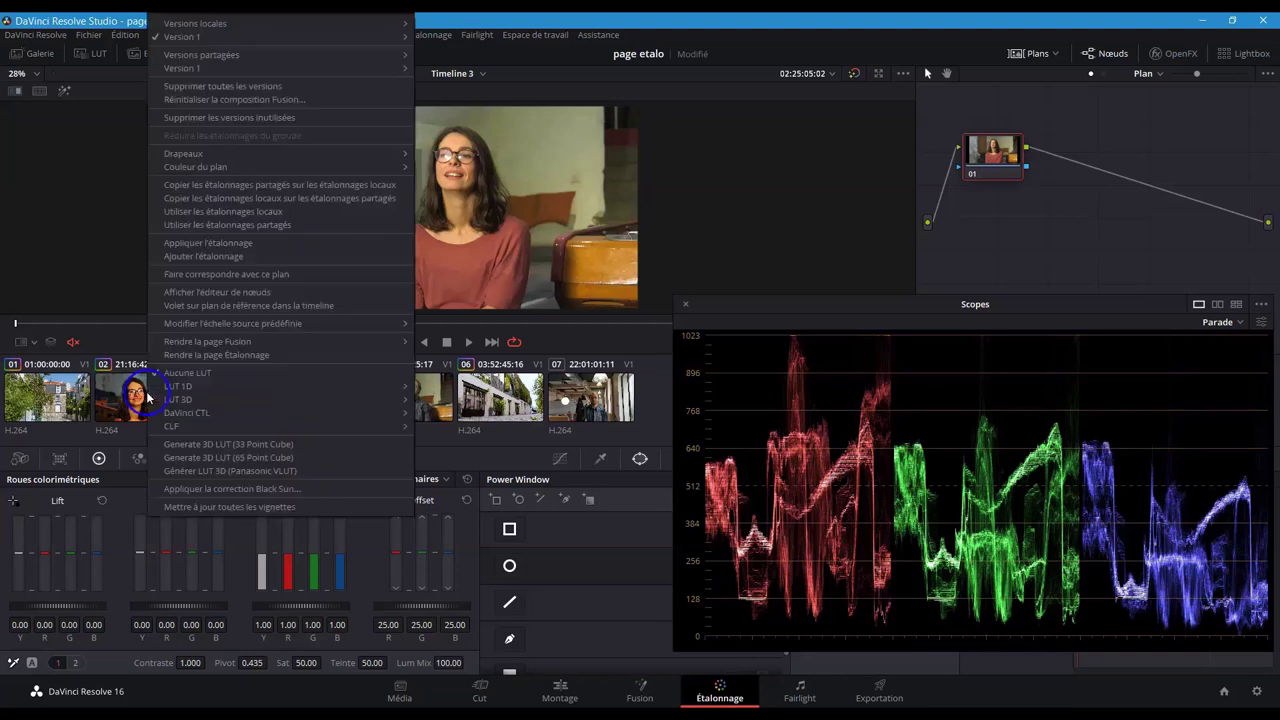
click(223, 272)
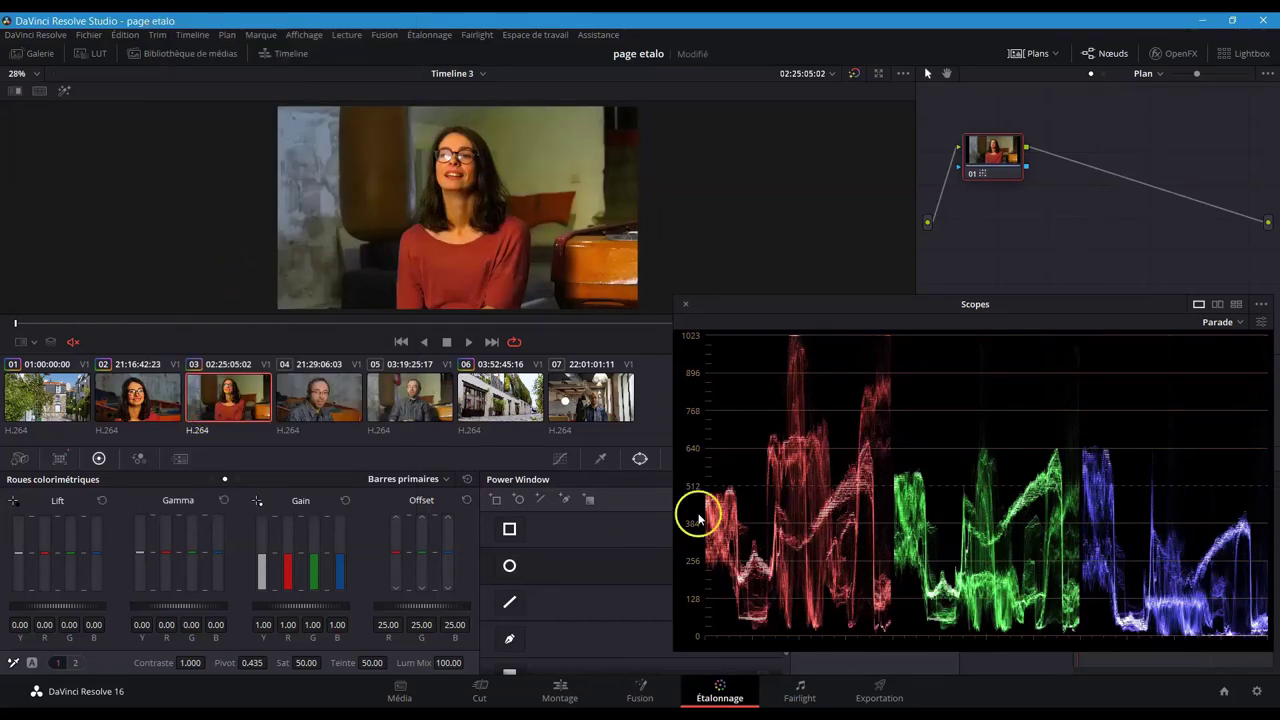
Compare clip 03 with its node disabled and enabled, first on the Vectorscope and again on the Parade scope
click(1225, 322)
click(1226, 370)
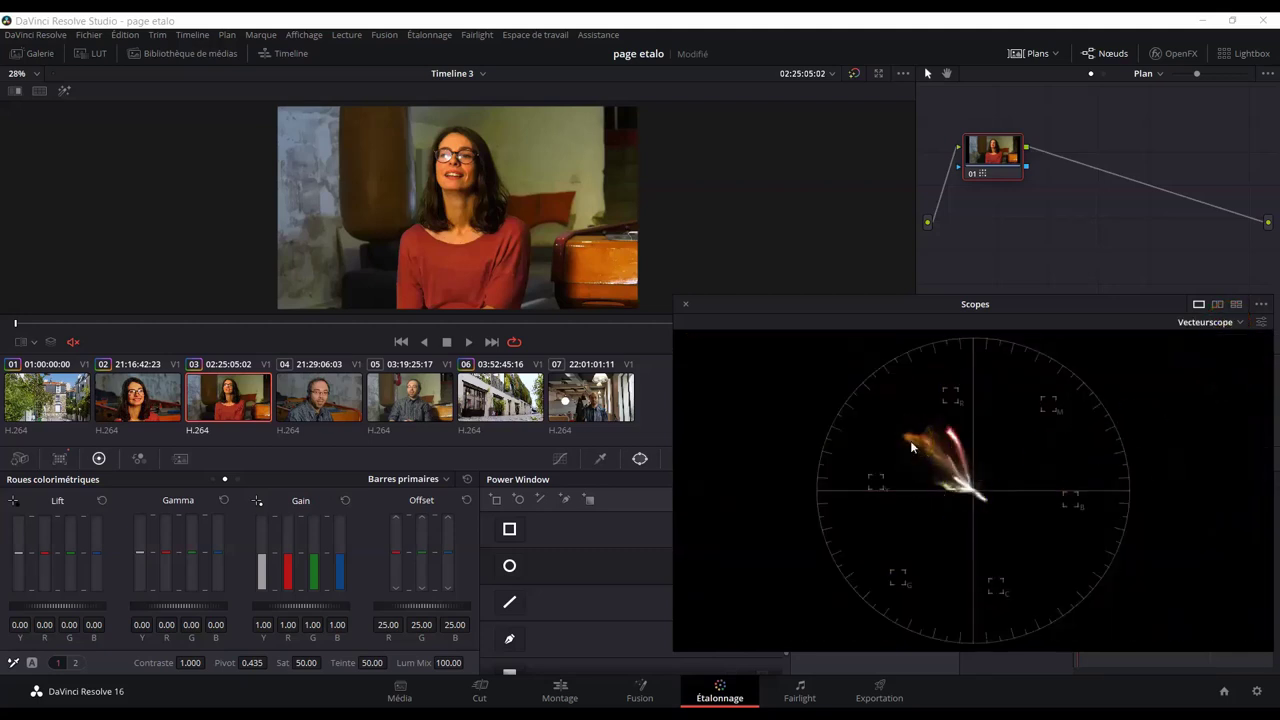
click(974, 176)
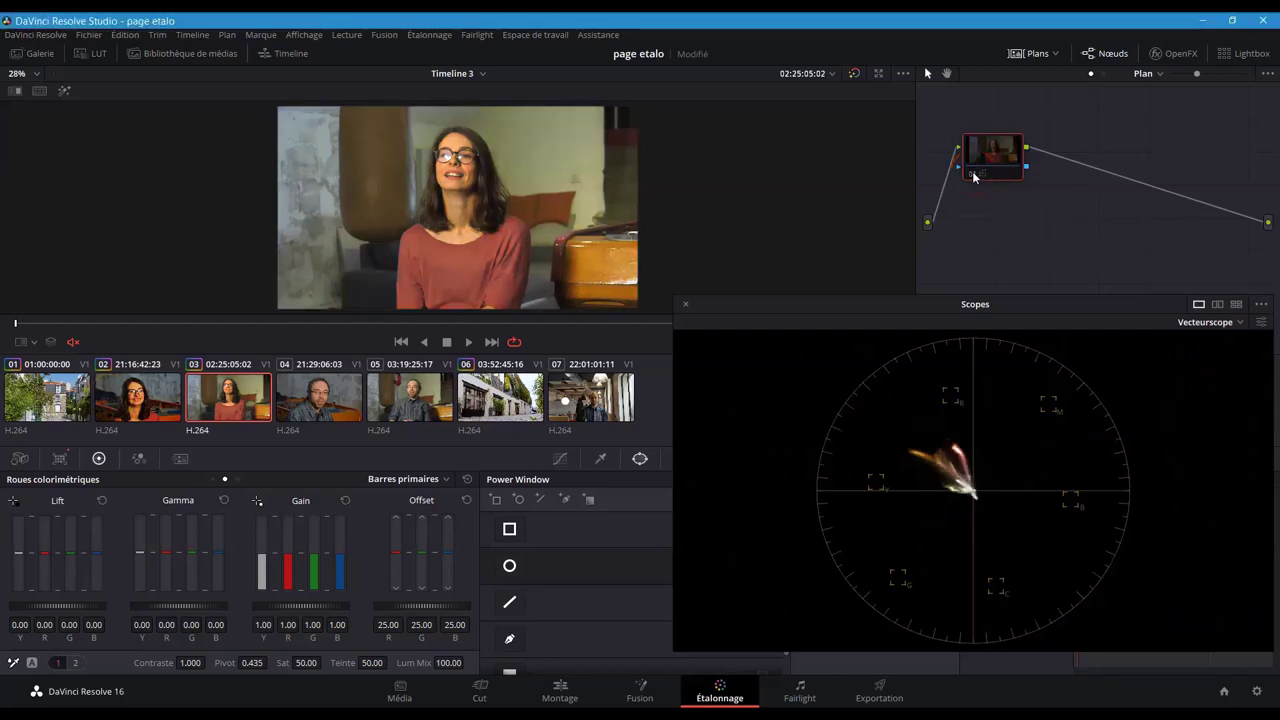
click(974, 176)
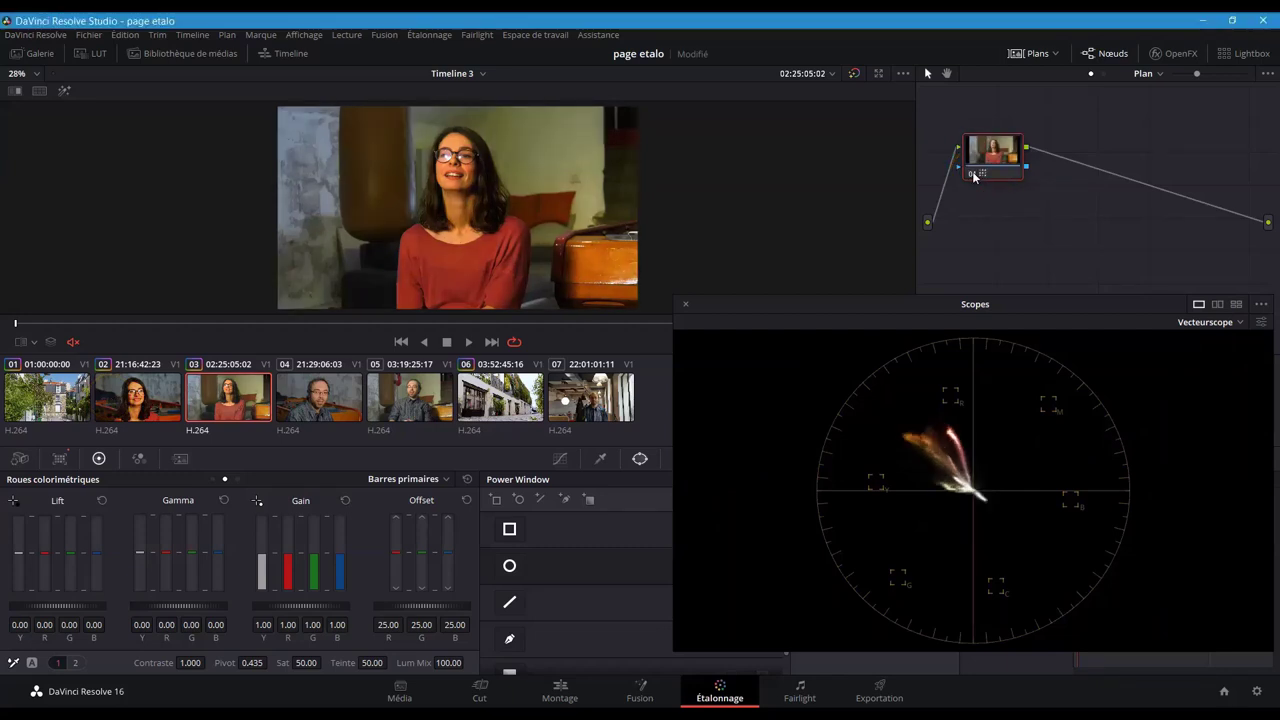
click(1236, 322)
click(1225, 343)
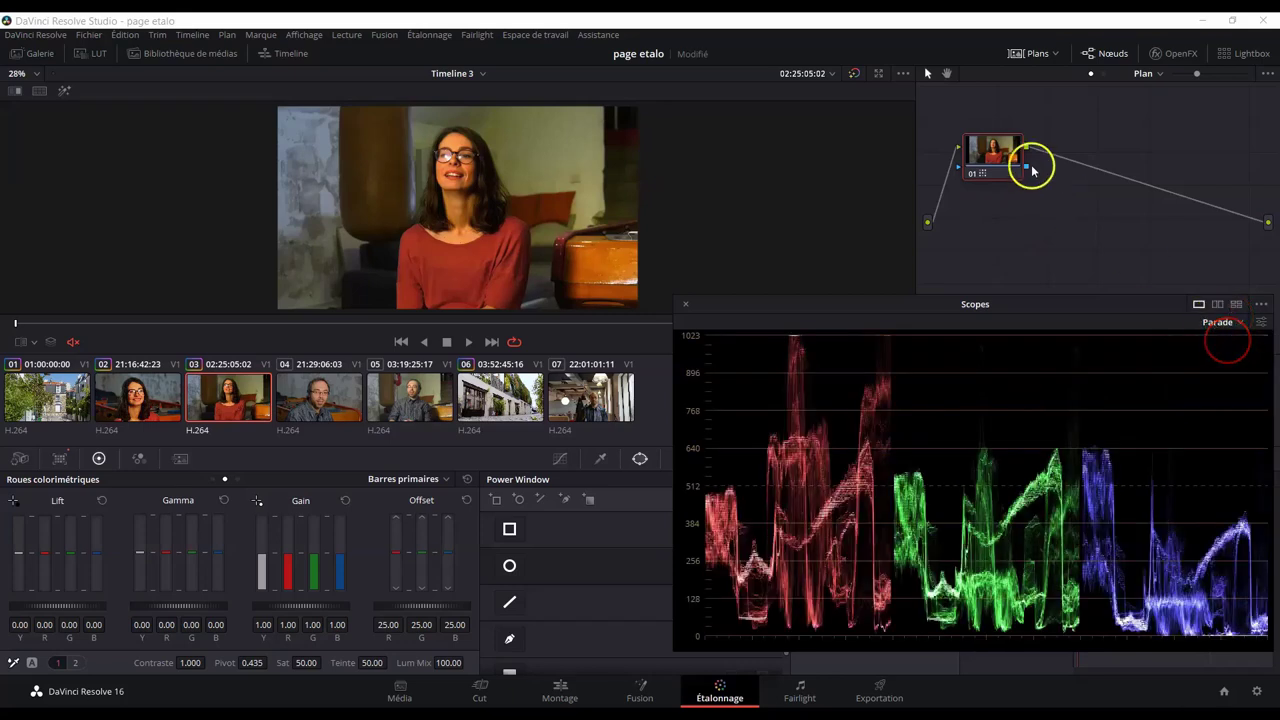
click(976, 175)
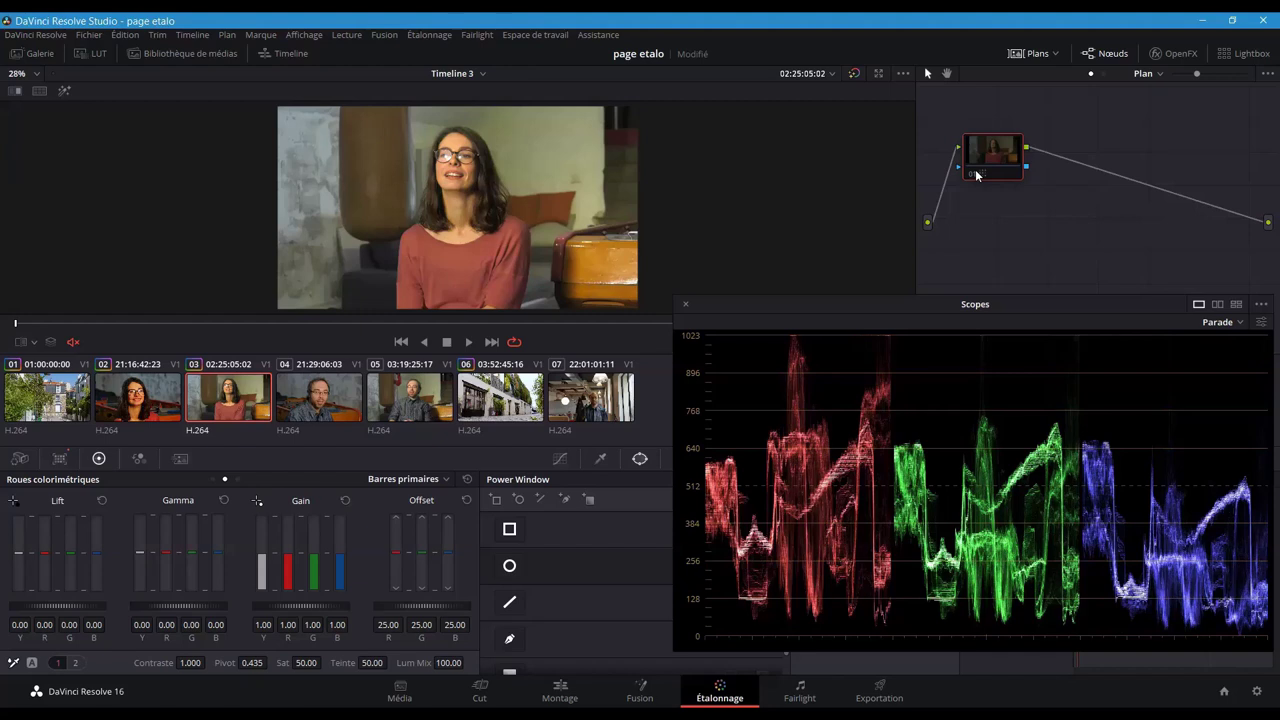
click(976, 175)
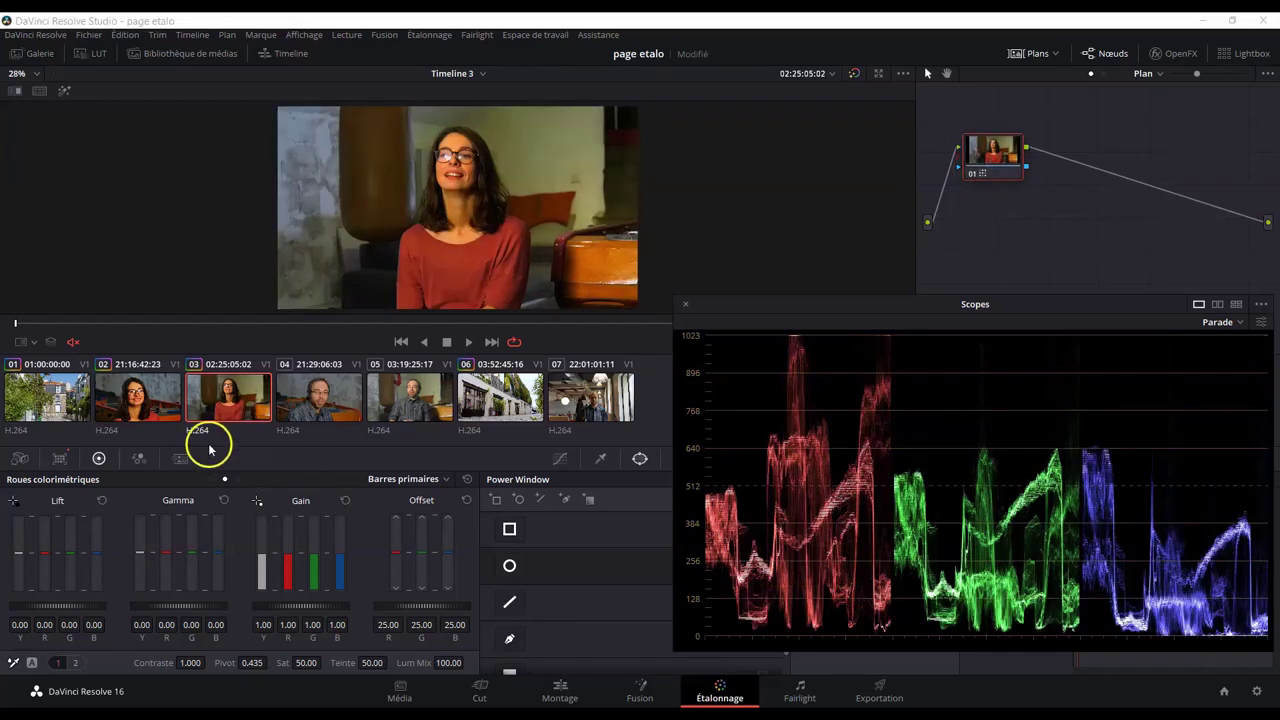
Switch back and forth between clips 02 and 03 to compare their matched looks
click(158, 405)
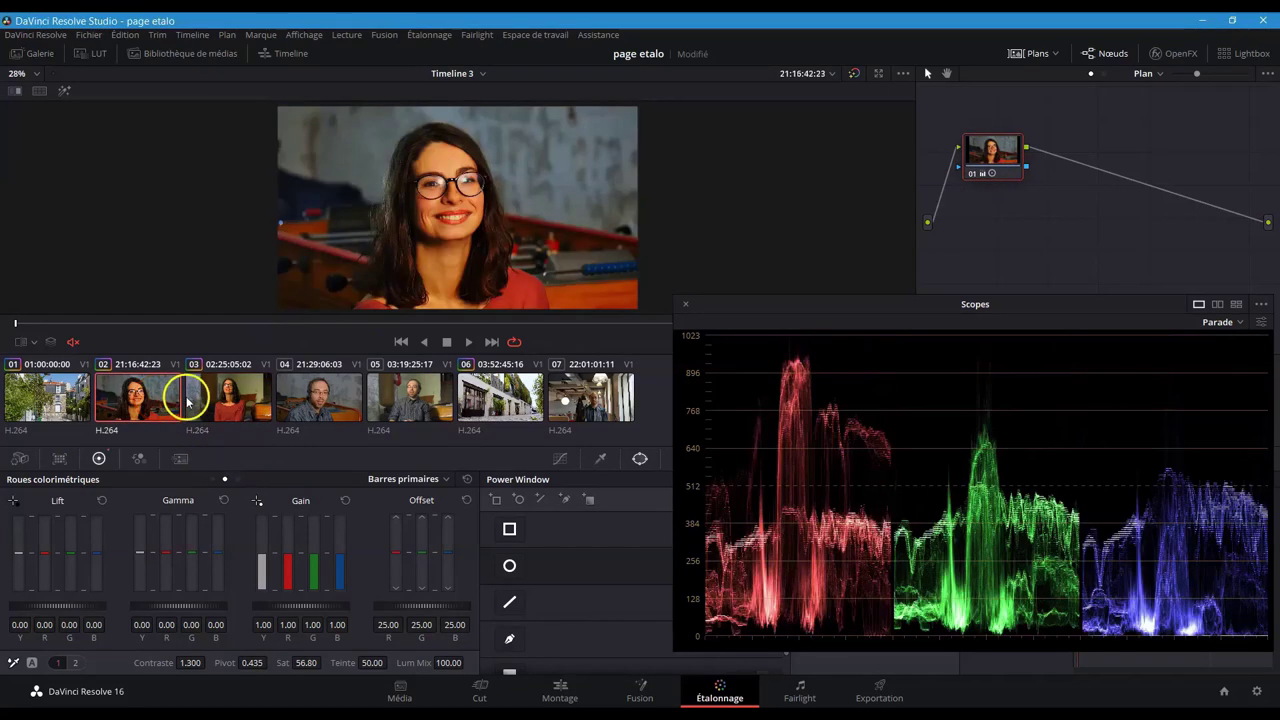
click(213, 402)
click(168, 398)
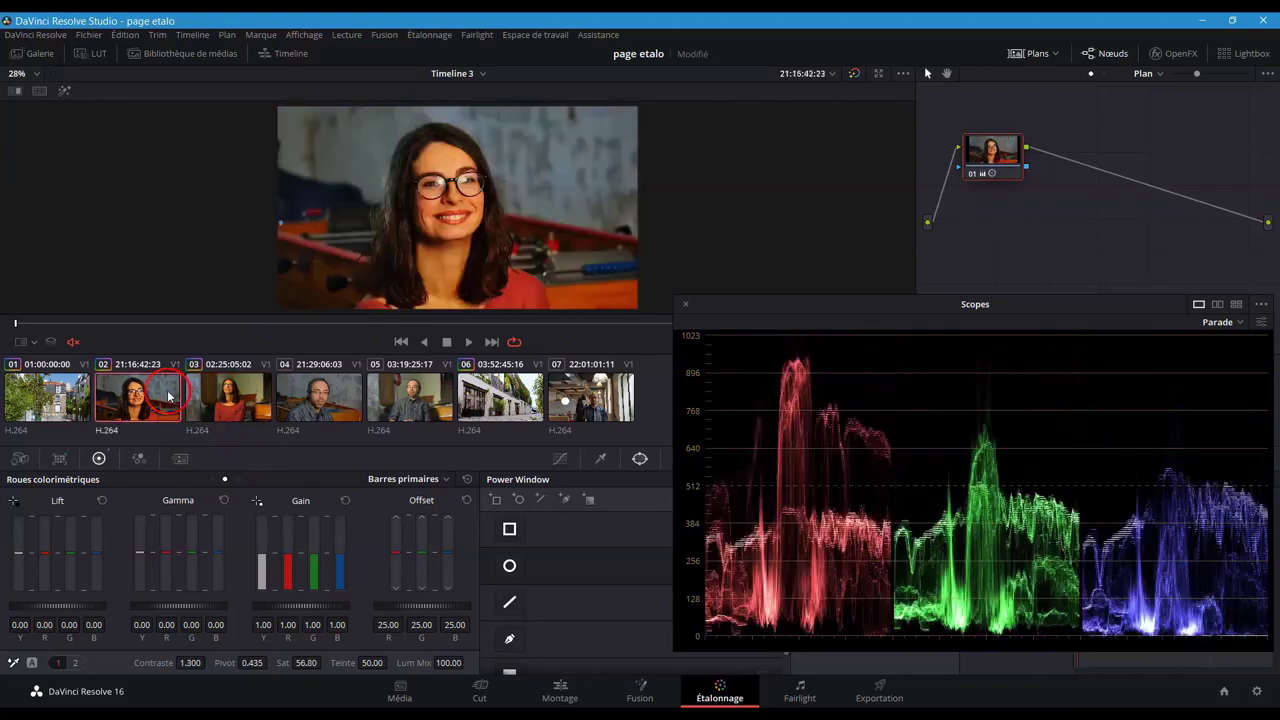
click(208, 400)
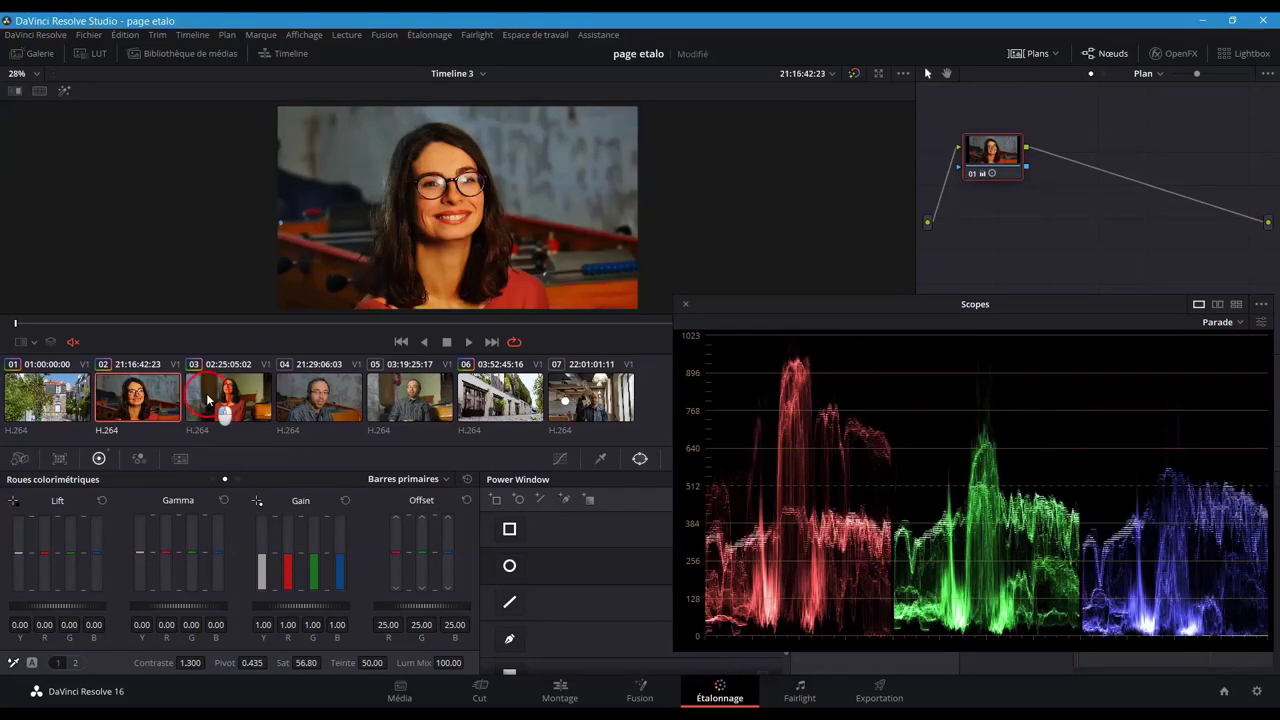